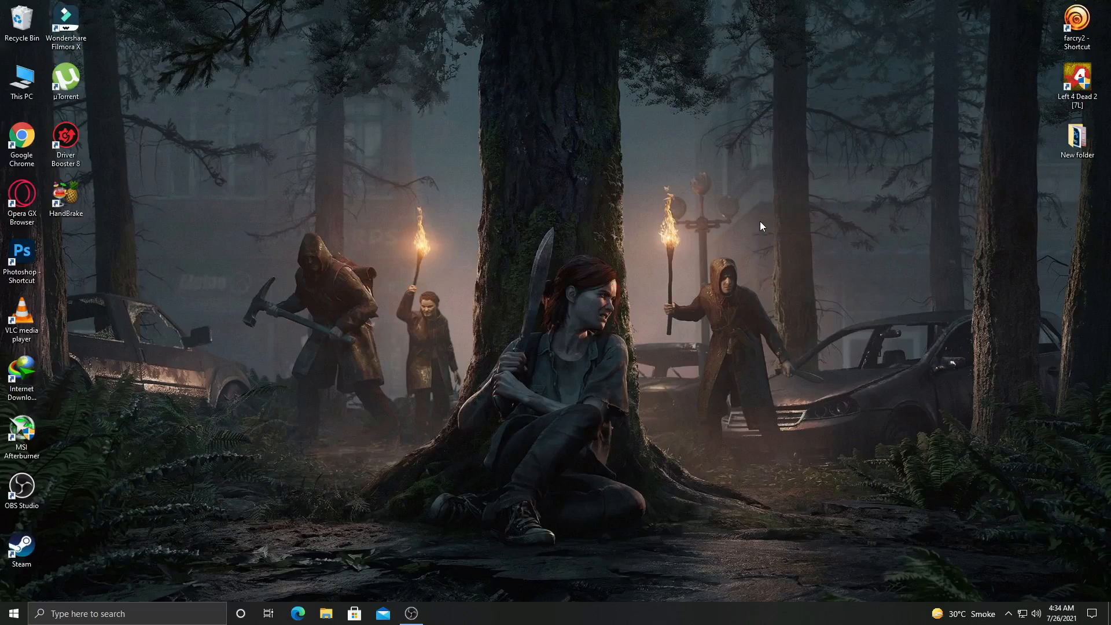
Open the WEB TRACK folder on drive E and select the WOOCOMMERCE_TUTORIAL video
{"action": "double_click", "coordinate": [22, 80]}
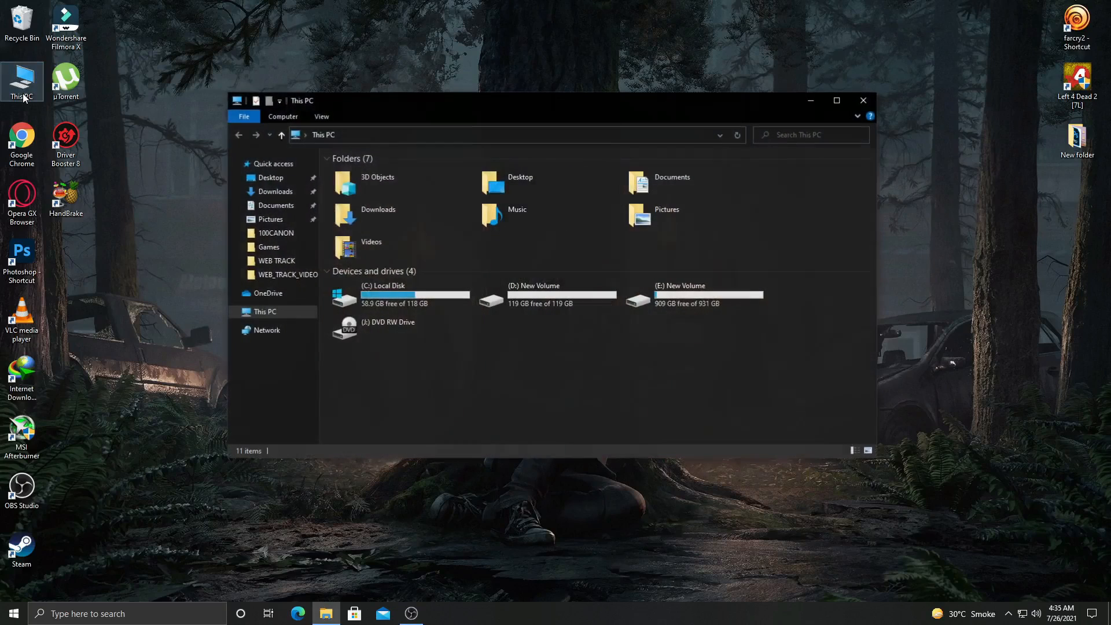
{"action": "double_click", "coordinate": [714, 302]}
{"action": "double_click", "coordinate": [446, 186]}
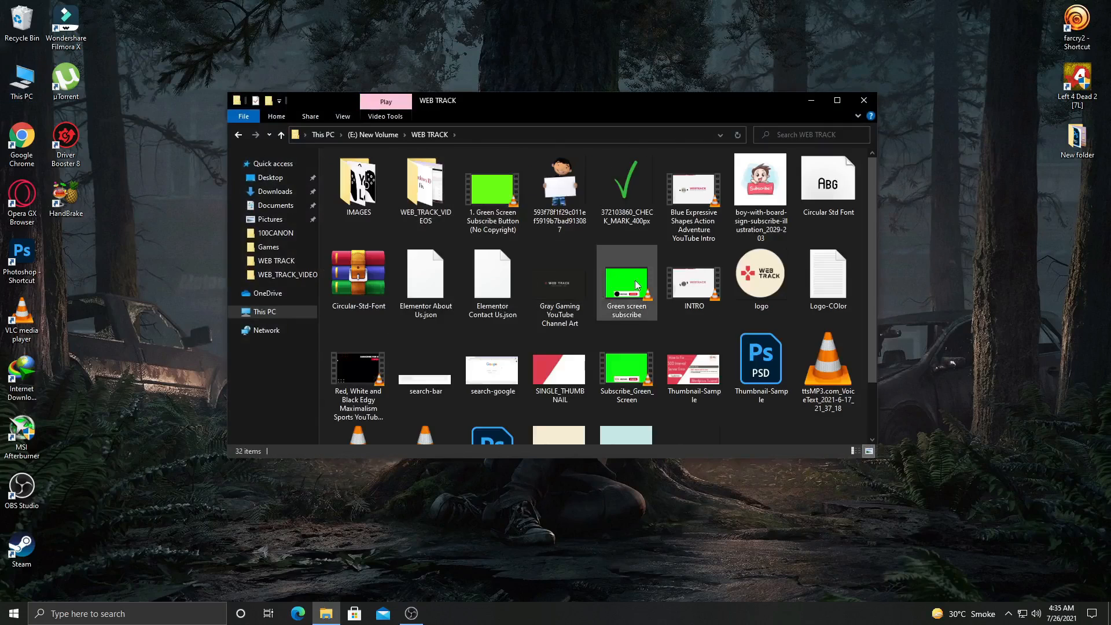
{"action": "scroll", "coordinate": [714, 389], "scroll_direction": "down", "scroll_amount": 3}
{"action": "left_click", "coordinate": [742, 398]}
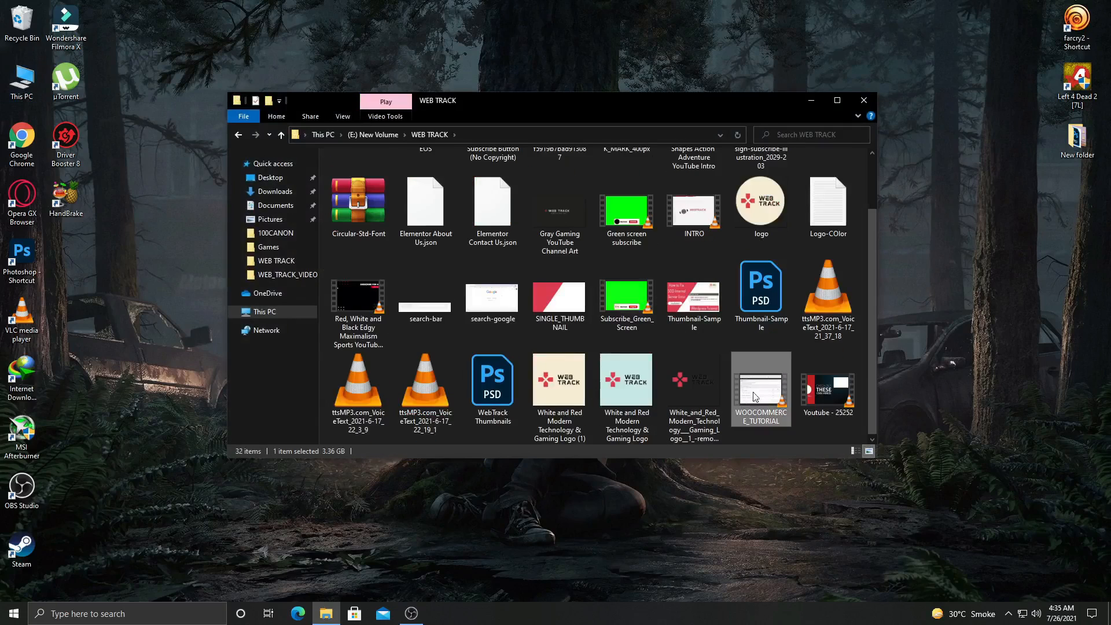
Check the file size in the properties of the WOOCOMMERCE_TUTORIAL video
{"action": "right_click", "coordinate": [760, 383]}
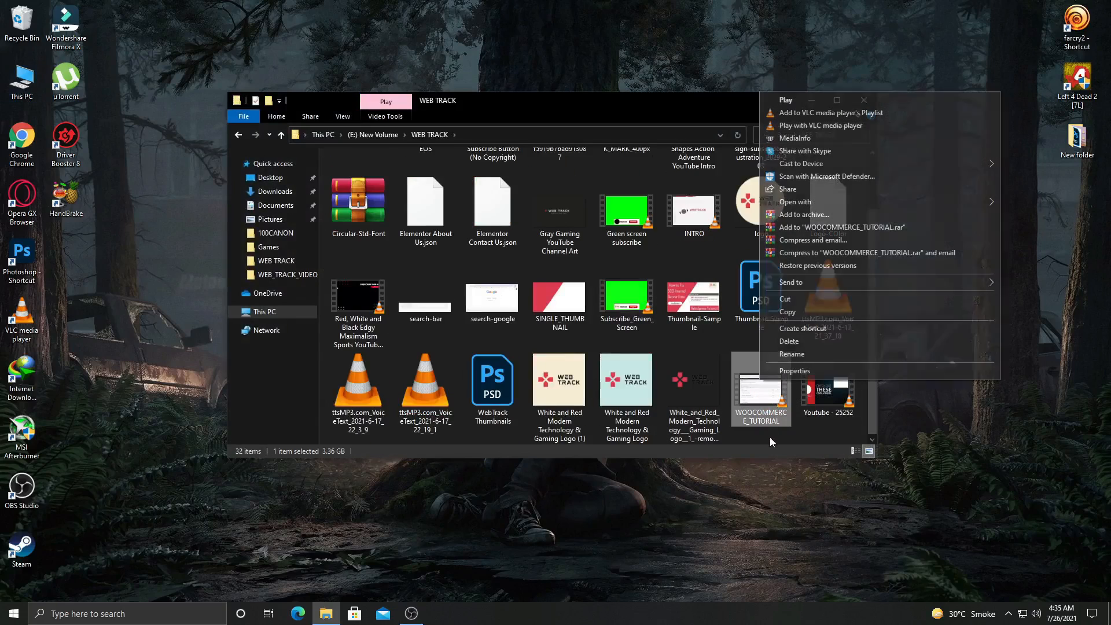
{"action": "left_click", "coordinate": [798, 376]}
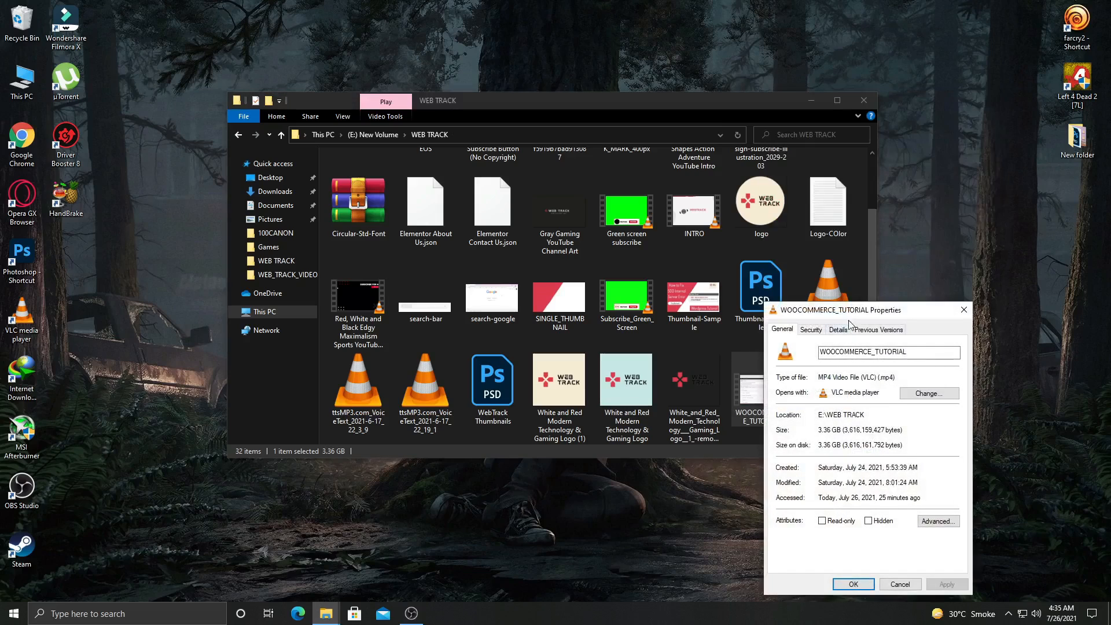
{"action": "left_click_drag", "start_coordinate": [850, 317], "coordinate": [651, 205]}
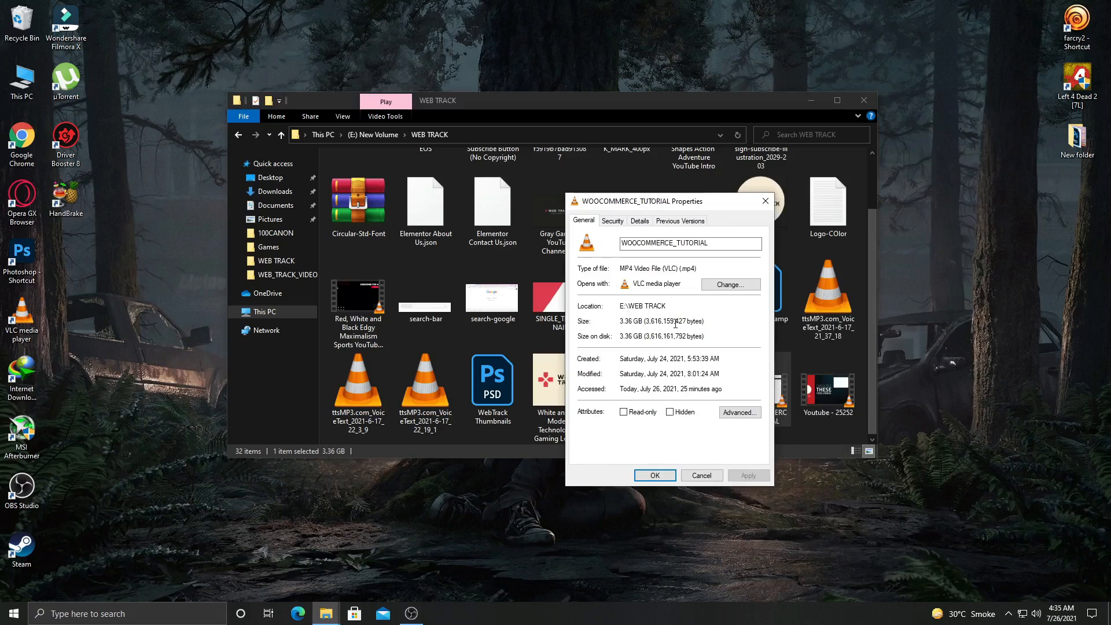
{"action": "left_click", "coordinate": [766, 200]}
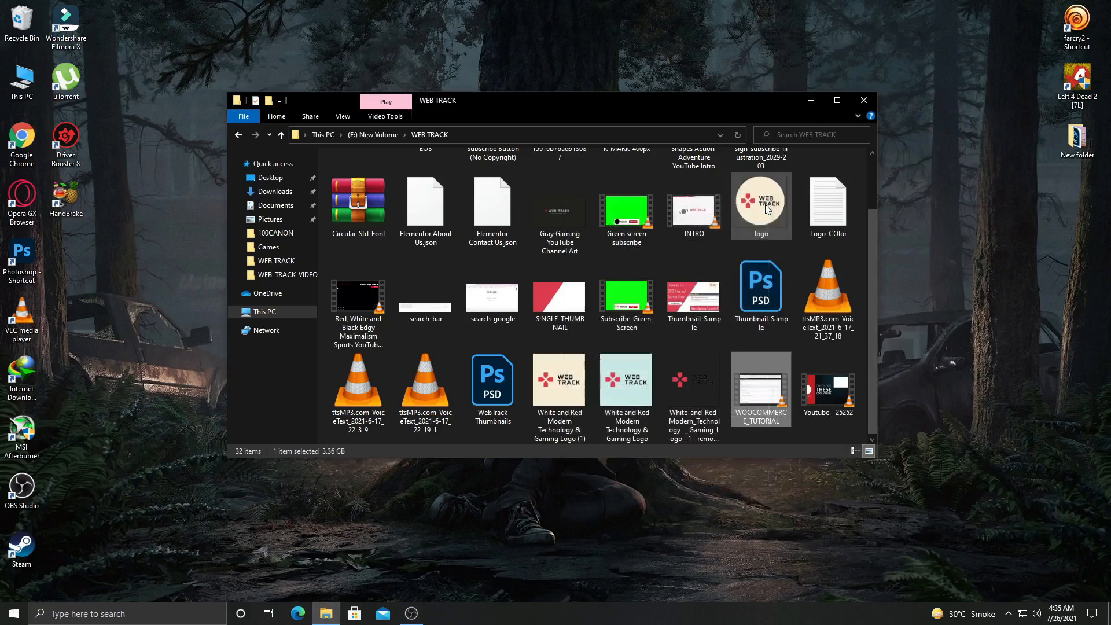
Play WOOCOMMERCE_TUTORIAL in VLC, examine its length and its picture quality at about 31:13, and close the player
{"action": "double_click", "coordinate": [772, 384]}
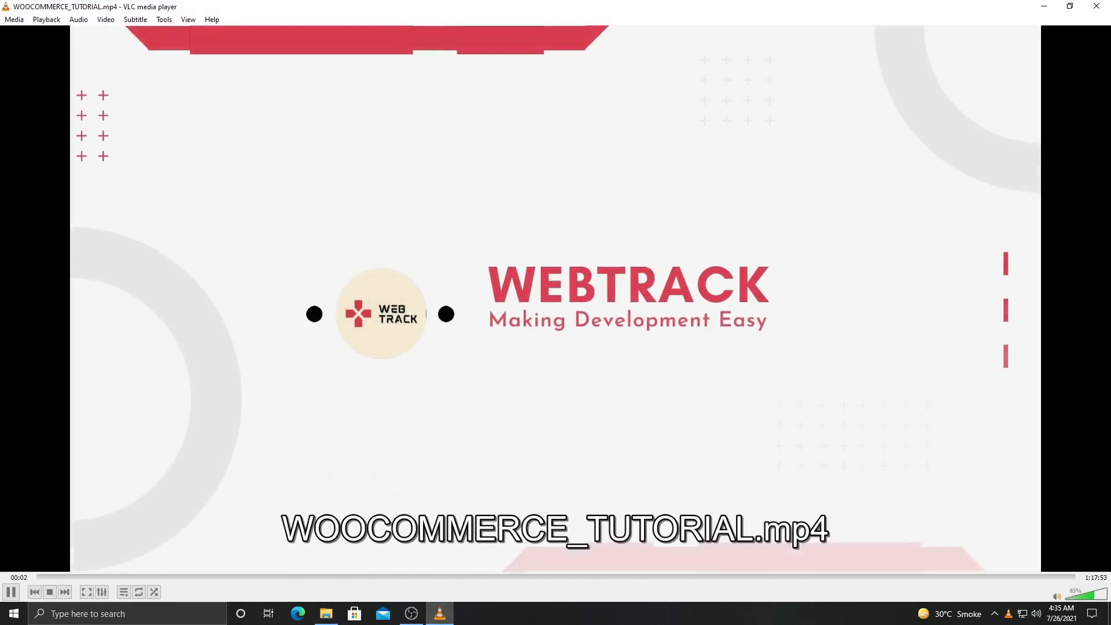
{"action": "left_click", "coordinate": [818, 496]}
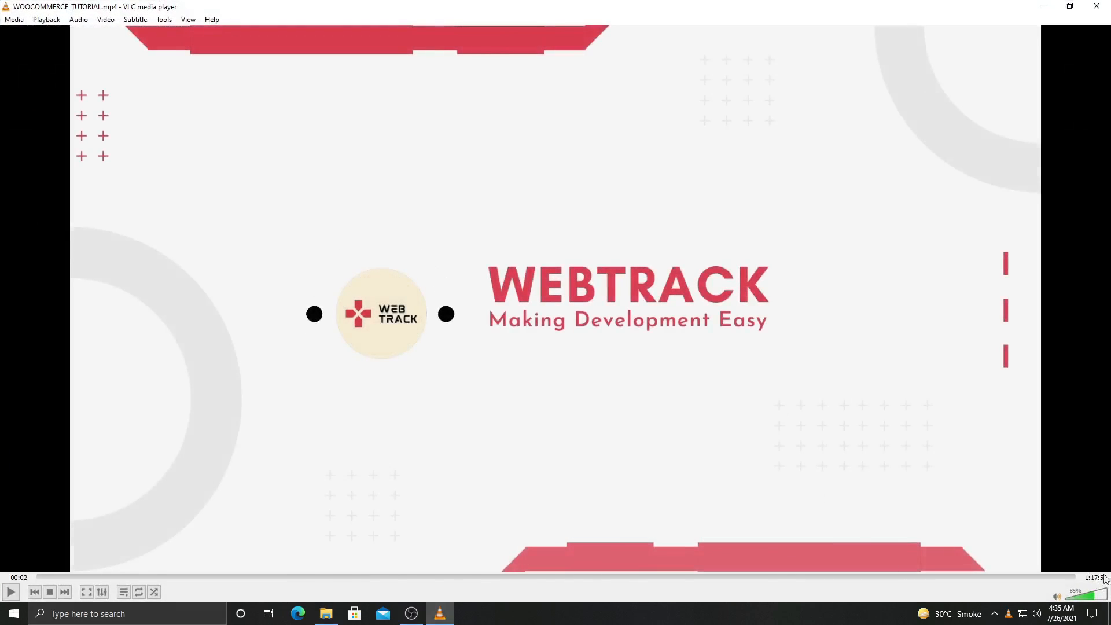
{"action": "left_click", "coordinate": [718, 456]}
{"action": "left_click", "coordinate": [453, 579]}
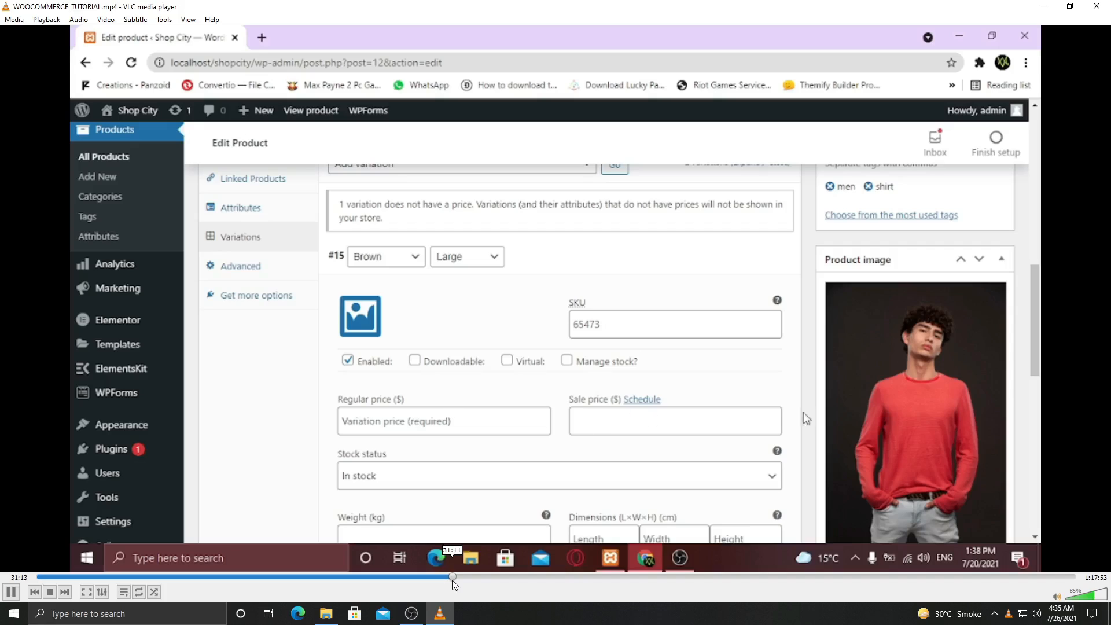
{"action": "key", "text": "space"}
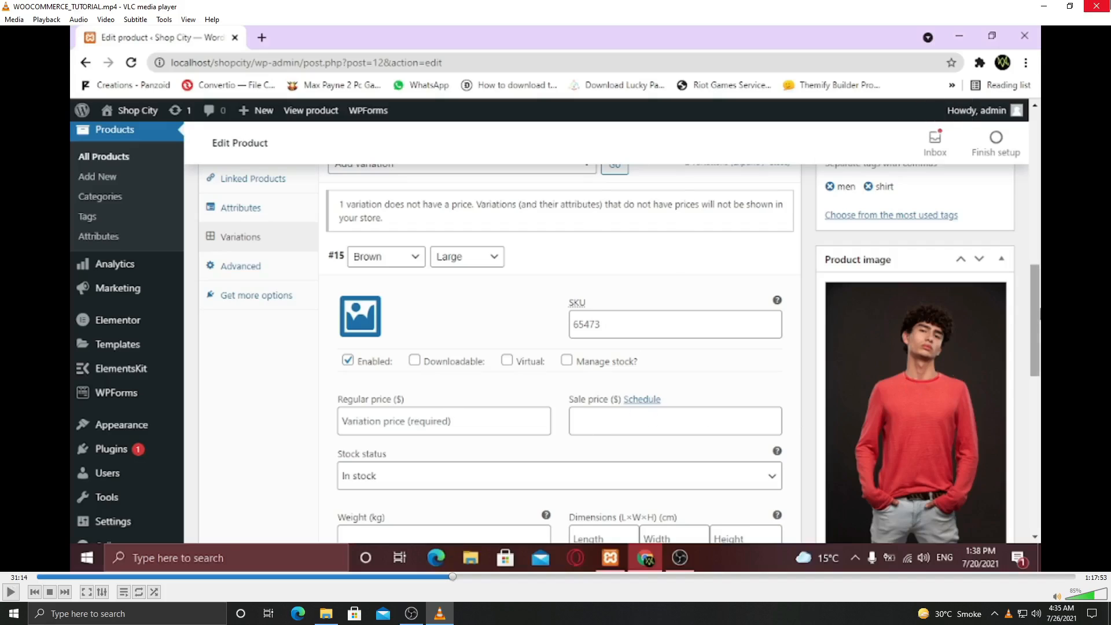
{"action": "left_click", "coordinate": [1097, 5]}
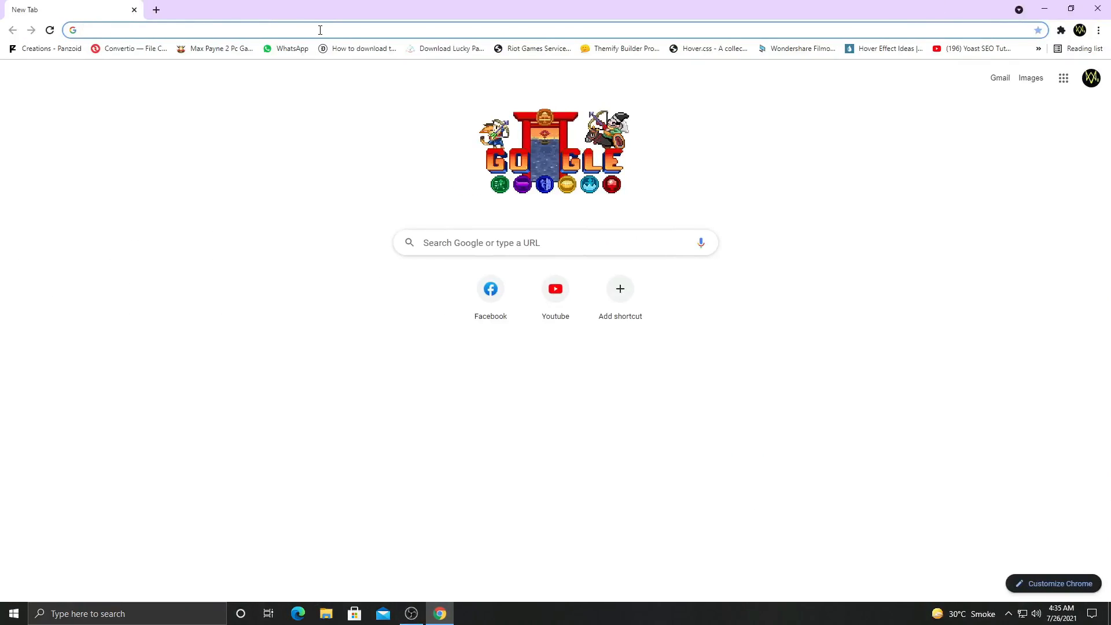
Search the web in Chrome for "handbrake downlaod" and download the 64 bit Windows version from HandBrake's official downloads page
{"action": "type", "text": "handbroake"}
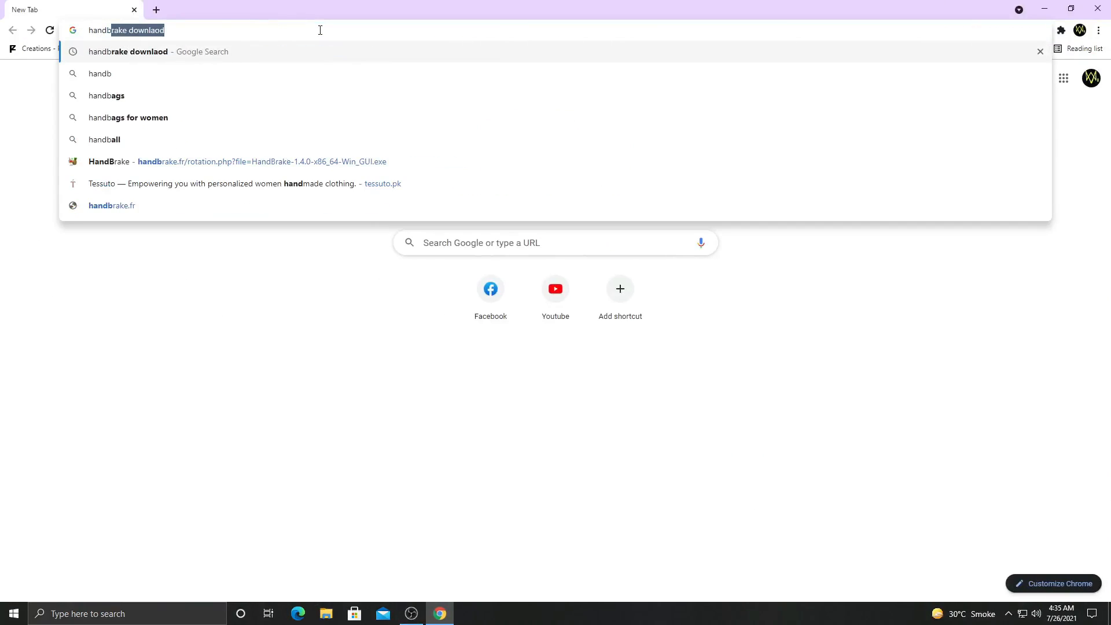
{"action": "key", "text": "BackSpace"}
{"action": "key", "text": "BackSpace"}
{"action": "key", "text": "BackSpace"}
{"action": "key", "text": "BackSpace"}
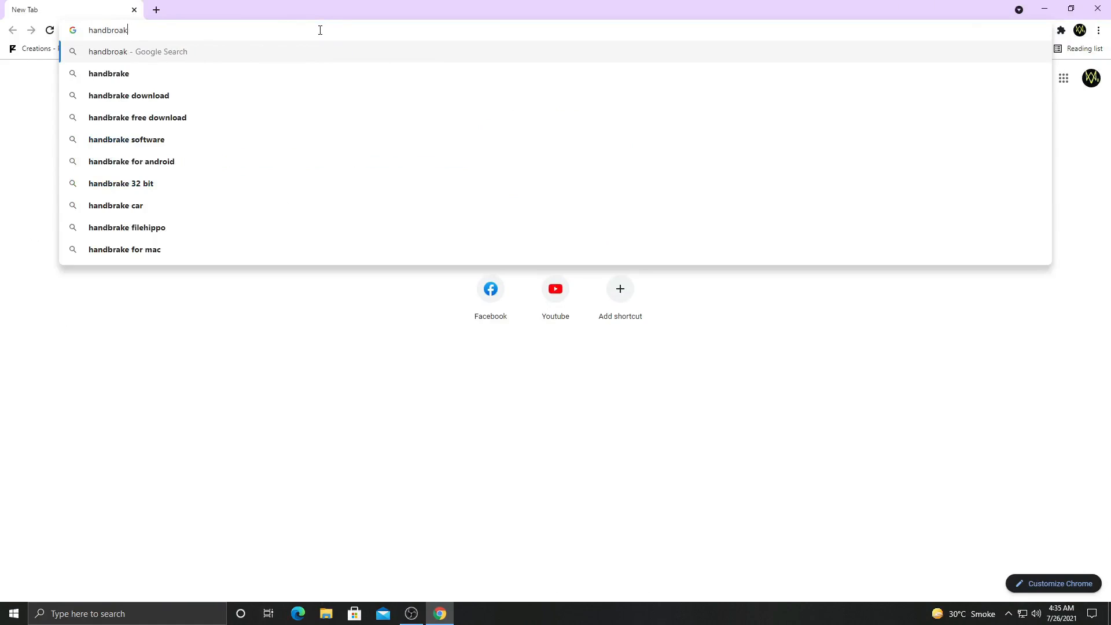
{"action": "type", "text": "ake dow"}
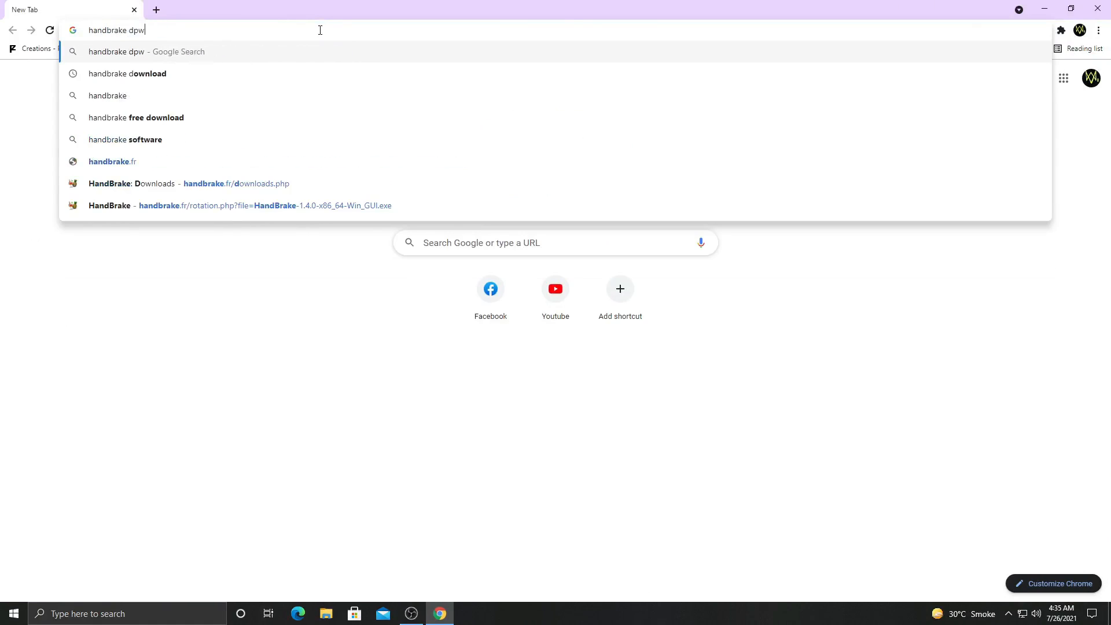
{"action": "type", "text": "nl"}
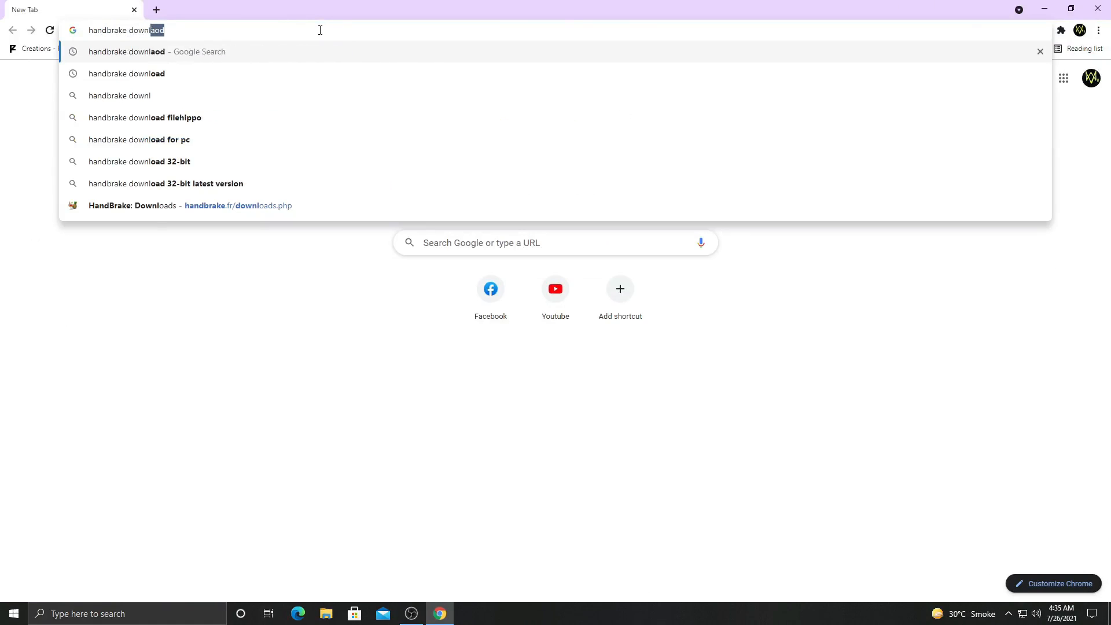
{"action": "key", "text": "Return"}
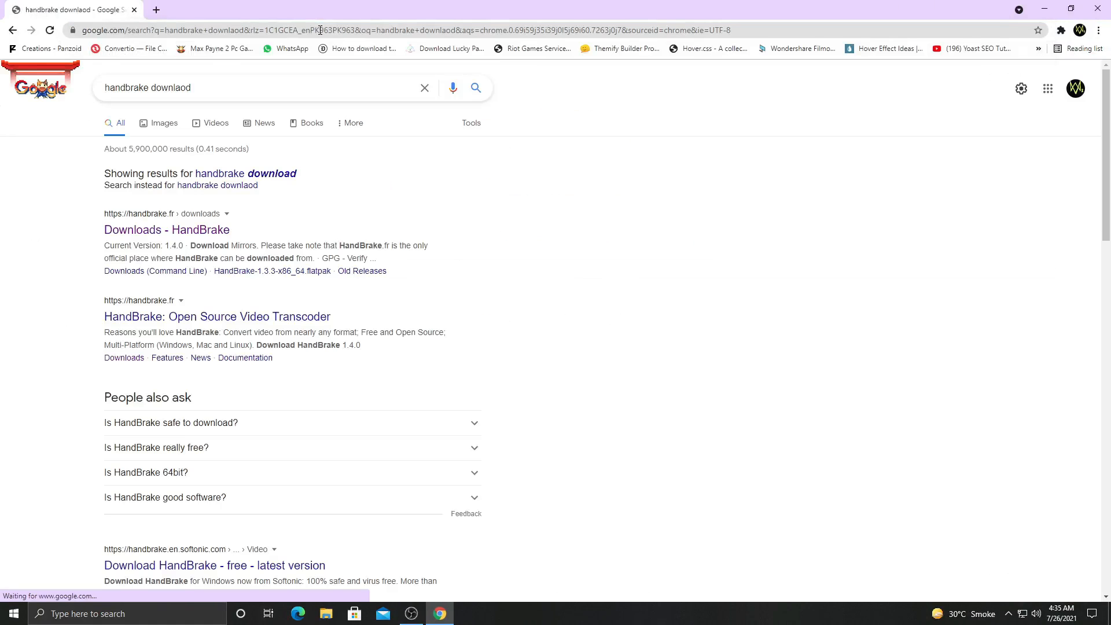
{"action": "left_click", "coordinate": [195, 236]}
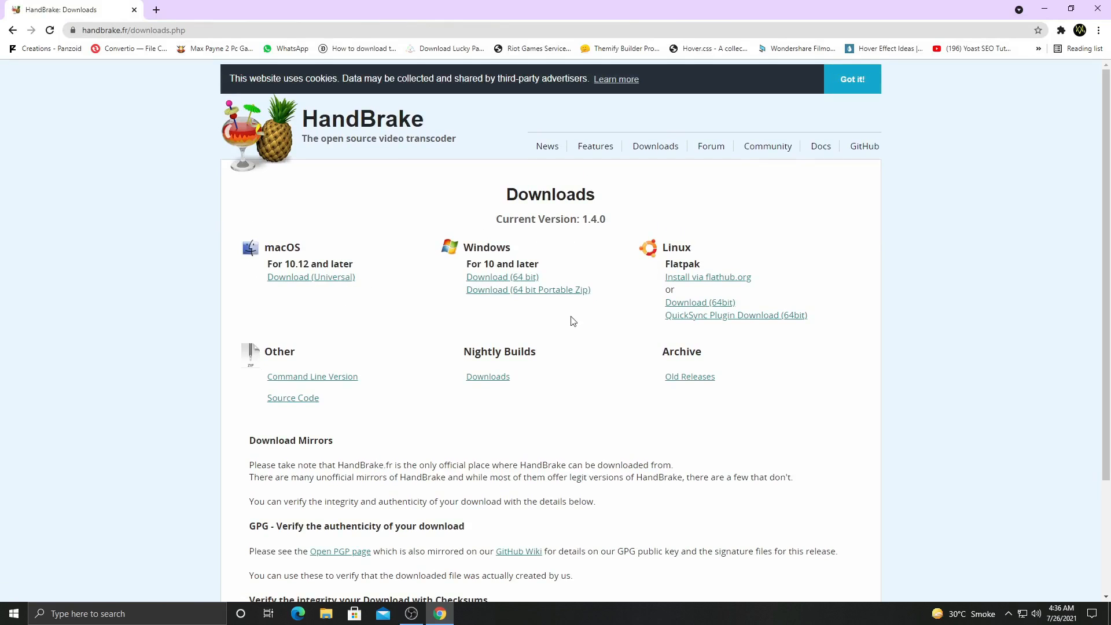
{"action": "left_click", "coordinate": [512, 279]}
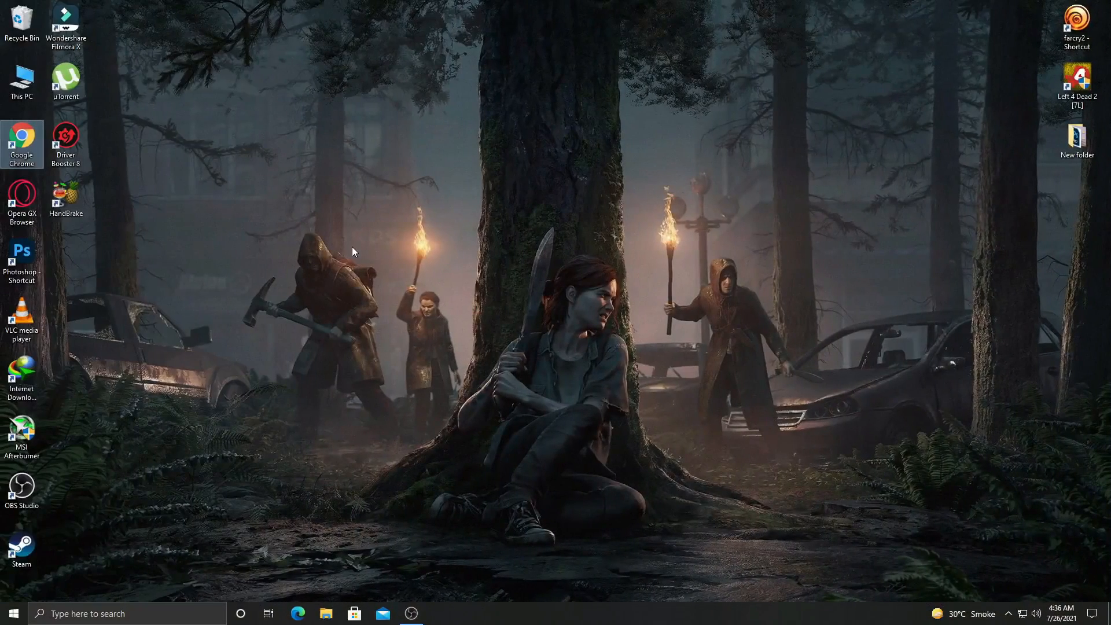
Place the HandBrake shortcut near the middle of the desktop and launch HandBrake
{"action": "left_click_drag", "start_coordinate": [65, 197], "coordinate": [506, 196]}
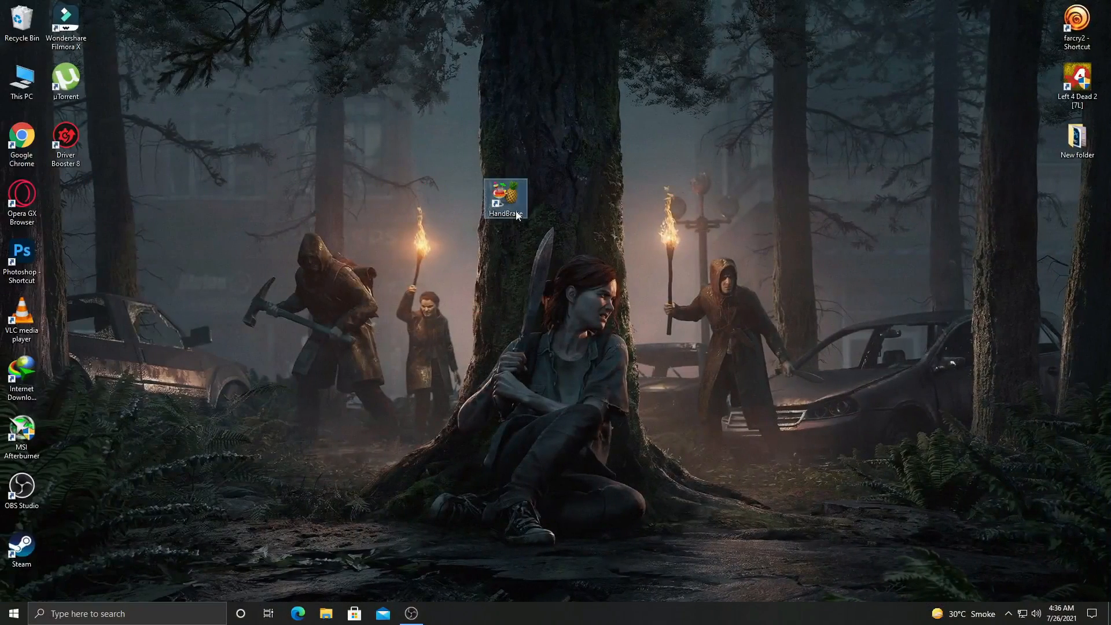
{"action": "left_click", "coordinate": [586, 300]}
{"action": "double_click", "coordinate": [496, 198]}
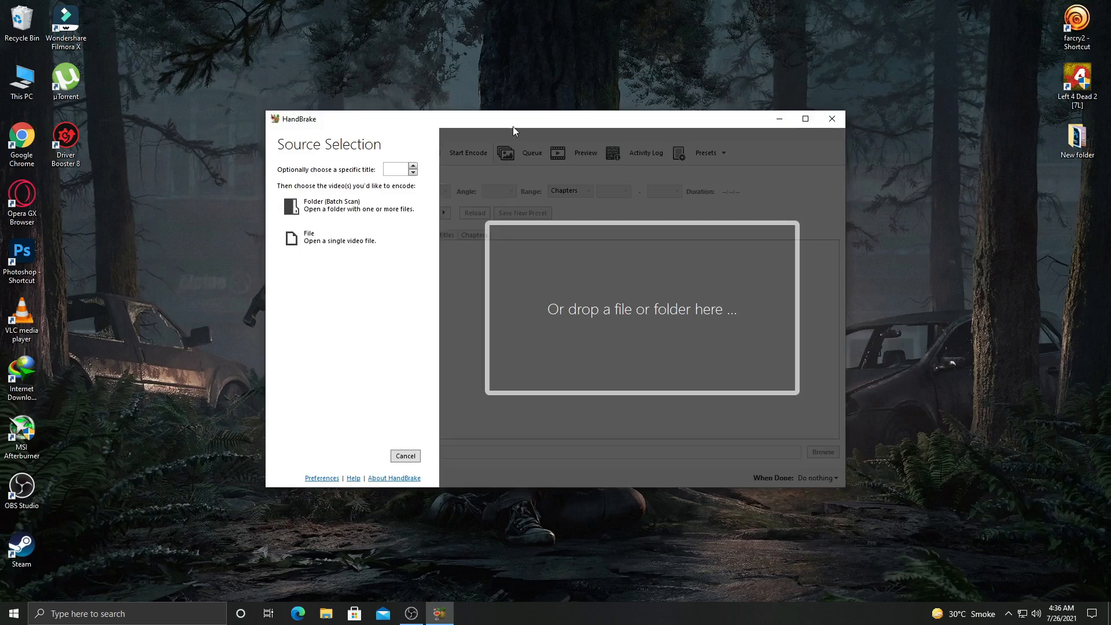
{"action": "left_click_drag", "start_coordinate": [513, 126], "coordinate": [512, 122]}
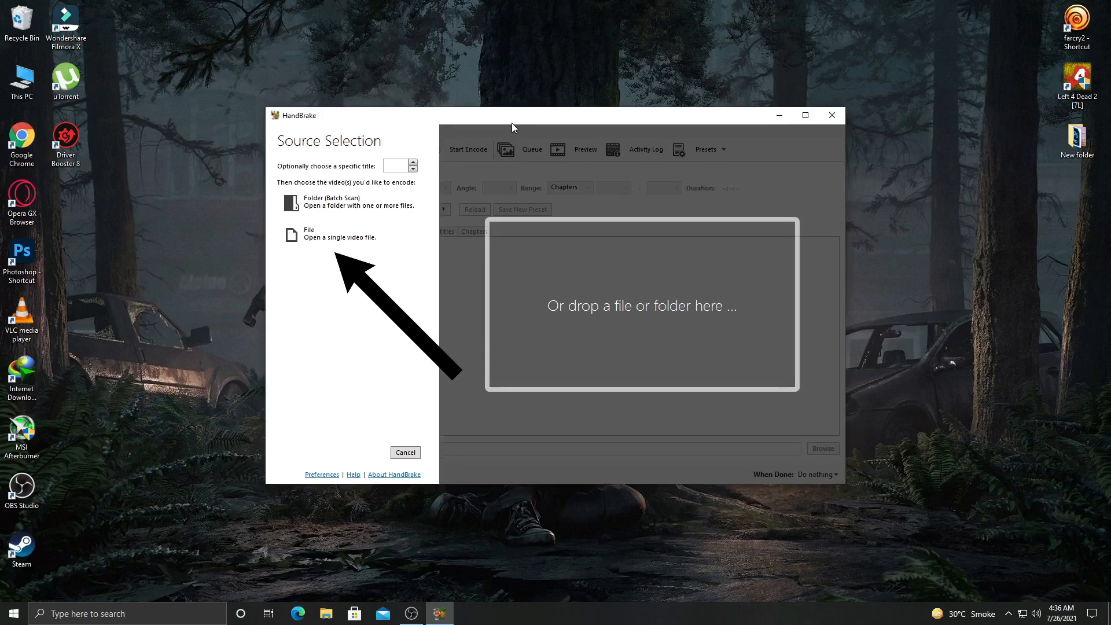
Load the single video file WOOCOMMERCE_TUTORIAL from the WEB TRACK folder as the source
{"action": "left_click", "coordinate": [323, 237]}
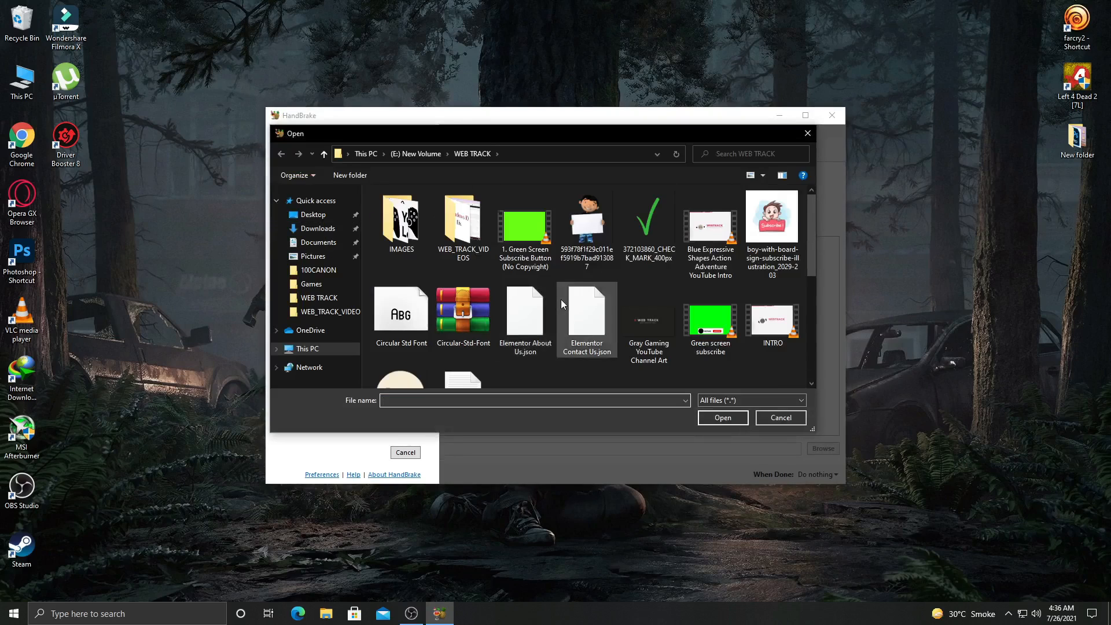
{"action": "scroll", "coordinate": [565, 300], "scroll_direction": "down", "scroll_amount": 6}
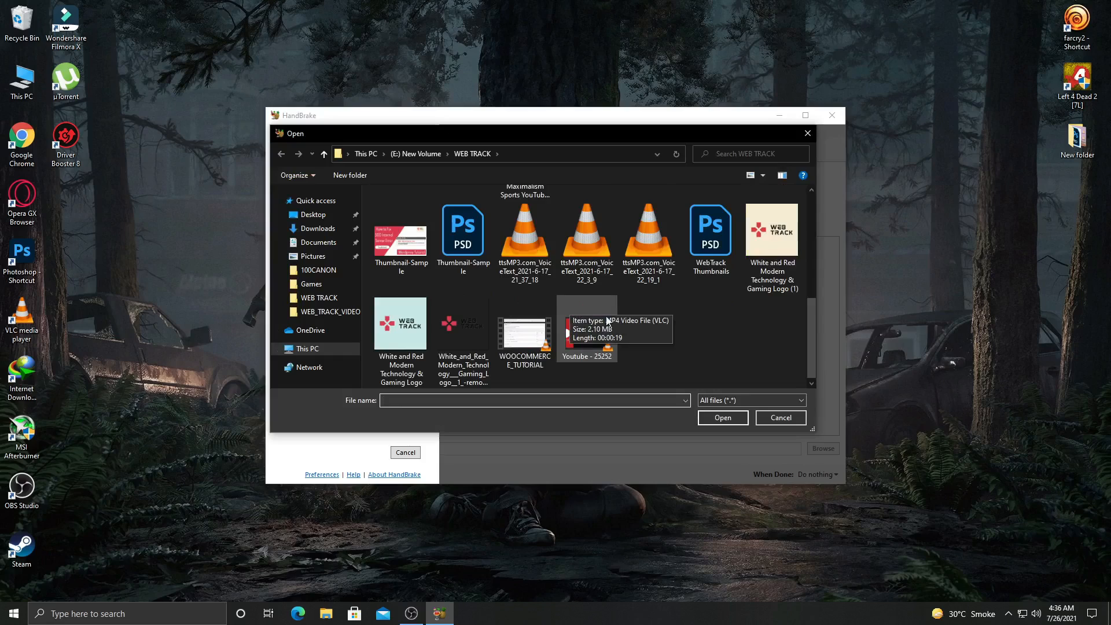
{"action": "left_click", "coordinate": [533, 344]}
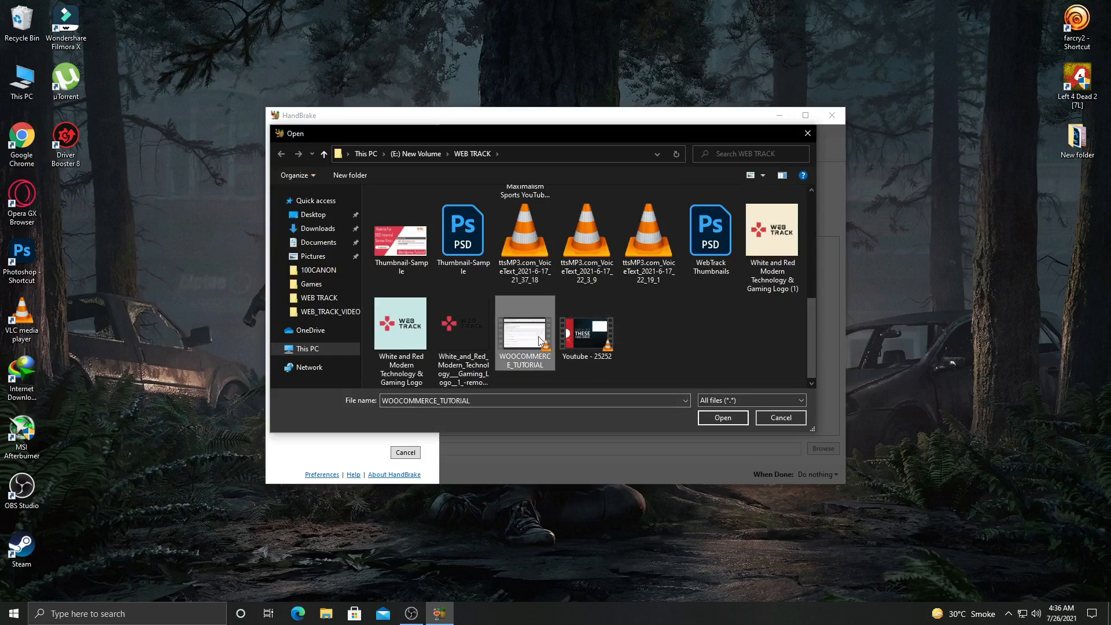
{"action": "left_click", "coordinate": [723, 418]}
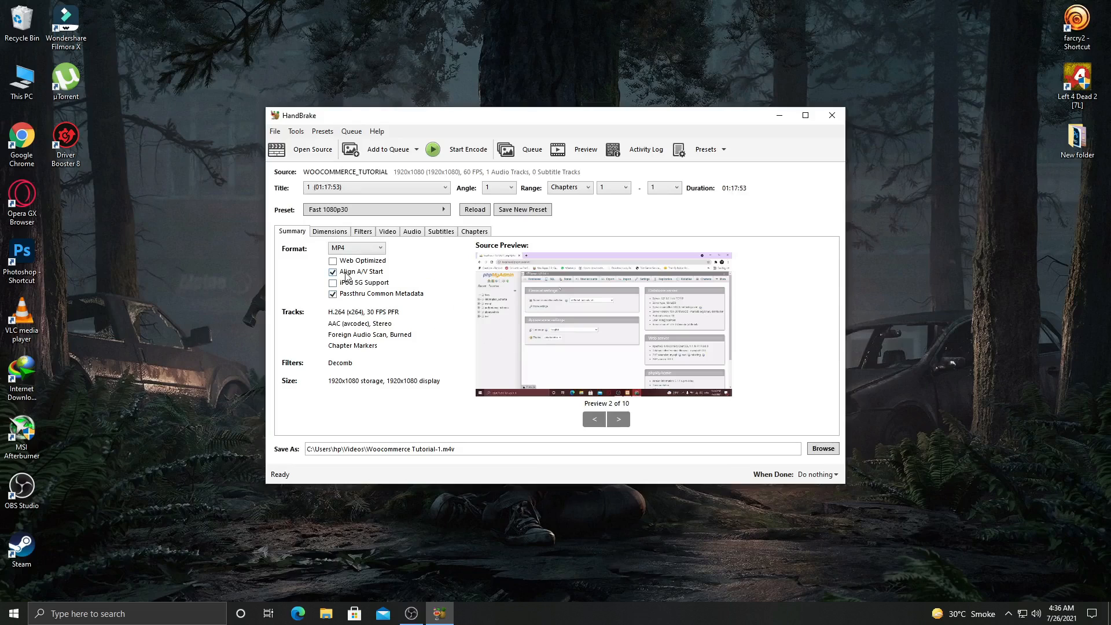
Enable Web Optimized for the output and keep MP4 as the format
{"action": "left_click", "coordinate": [375, 262]}
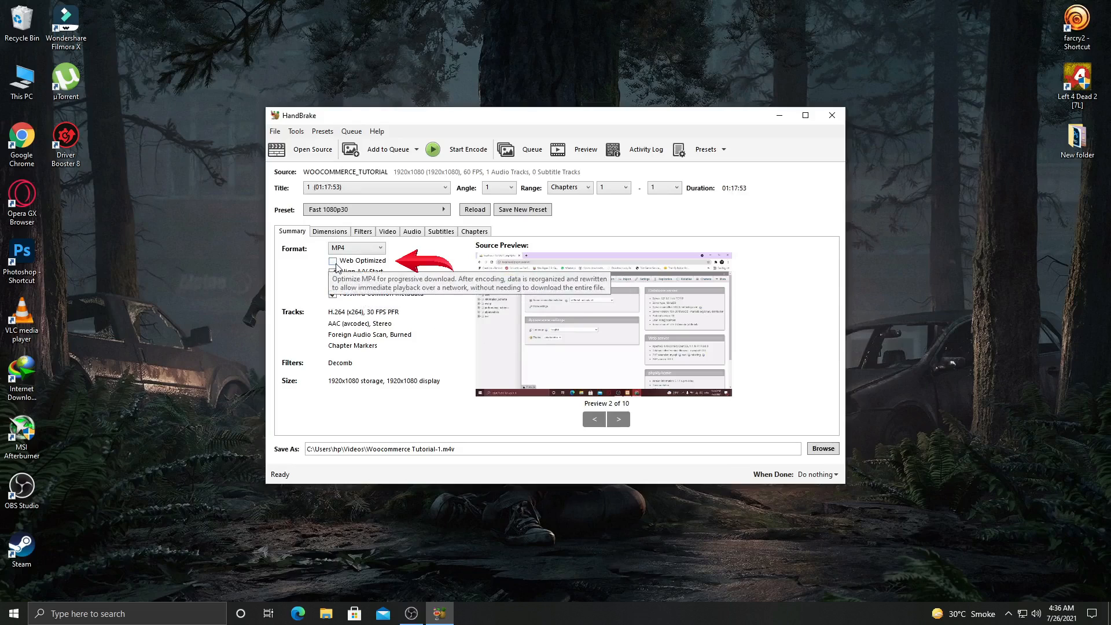
{"action": "mouse_move", "coordinate": [371, 268]}
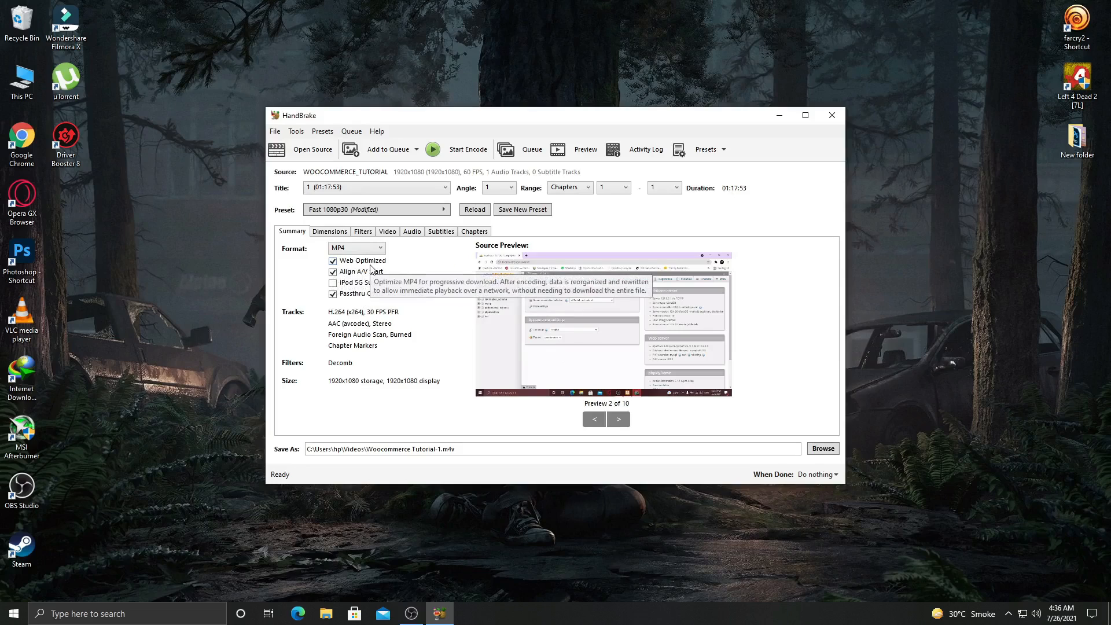
{"action": "left_click", "coordinate": [334, 295]}
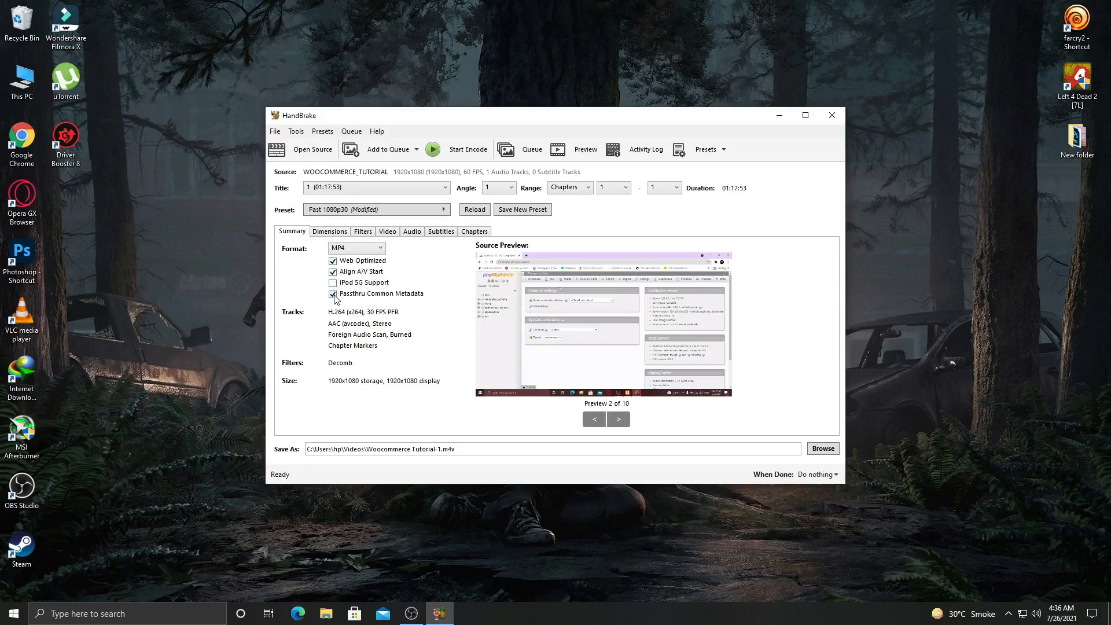
{"action": "left_click", "coordinate": [360, 250]}
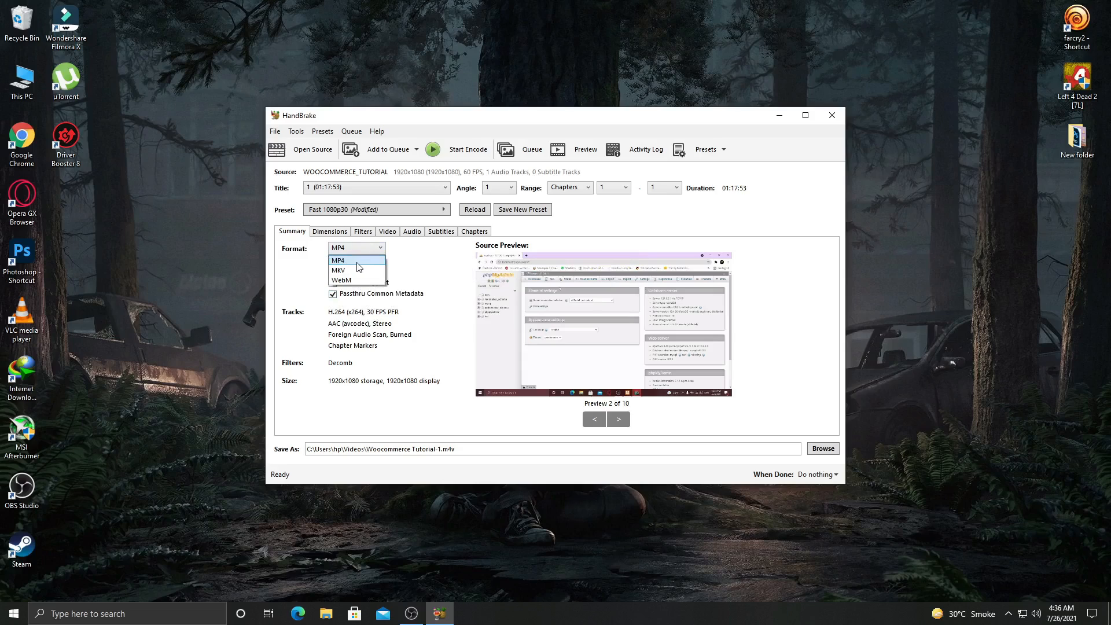
{"action": "left_click", "coordinate": [451, 268]}
Review the Resolution Limit and border Fill choices in the dimension settings, keeping 1080p HD and None
{"action": "left_click", "coordinate": [341, 234]}
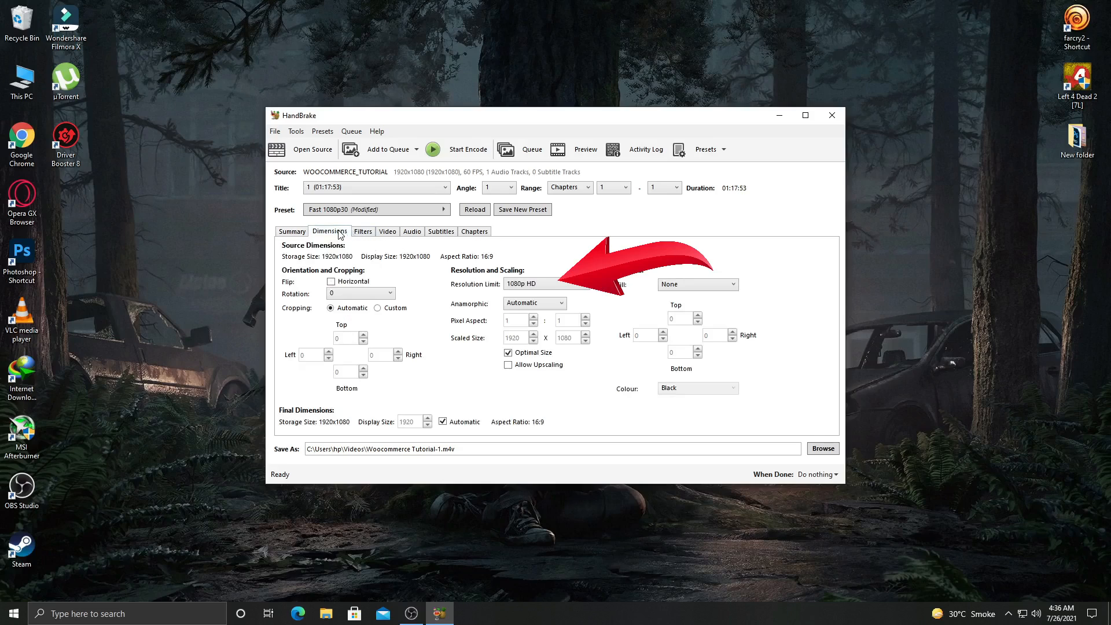
{"action": "left_click", "coordinate": [555, 288]}
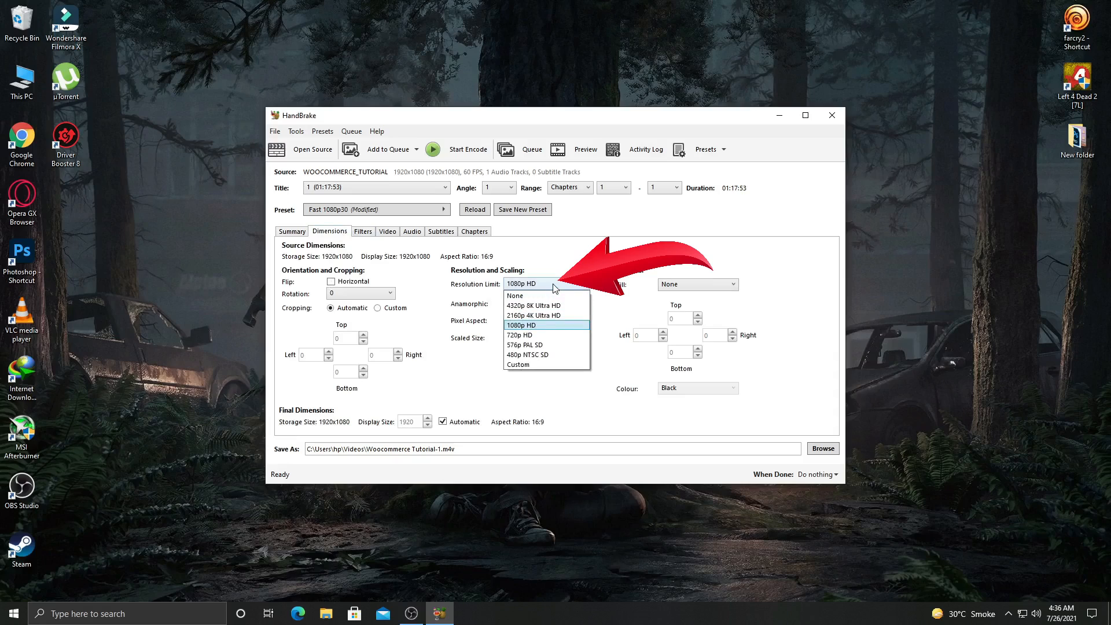
{"action": "left_click", "coordinate": [554, 288]}
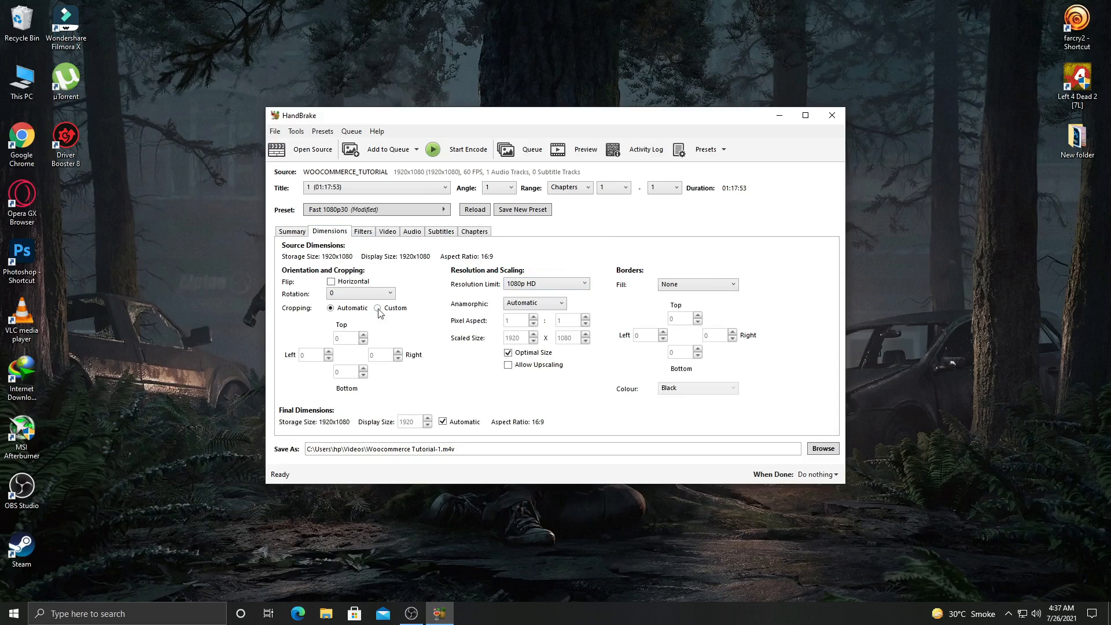
{"action": "left_click", "coordinate": [716, 287]}
{"action": "left_click", "coordinate": [717, 292]}
Review the filter settings and the video encoder choices, keeping H.264 (x264) as the encoder
{"action": "left_click", "coordinate": [368, 234]}
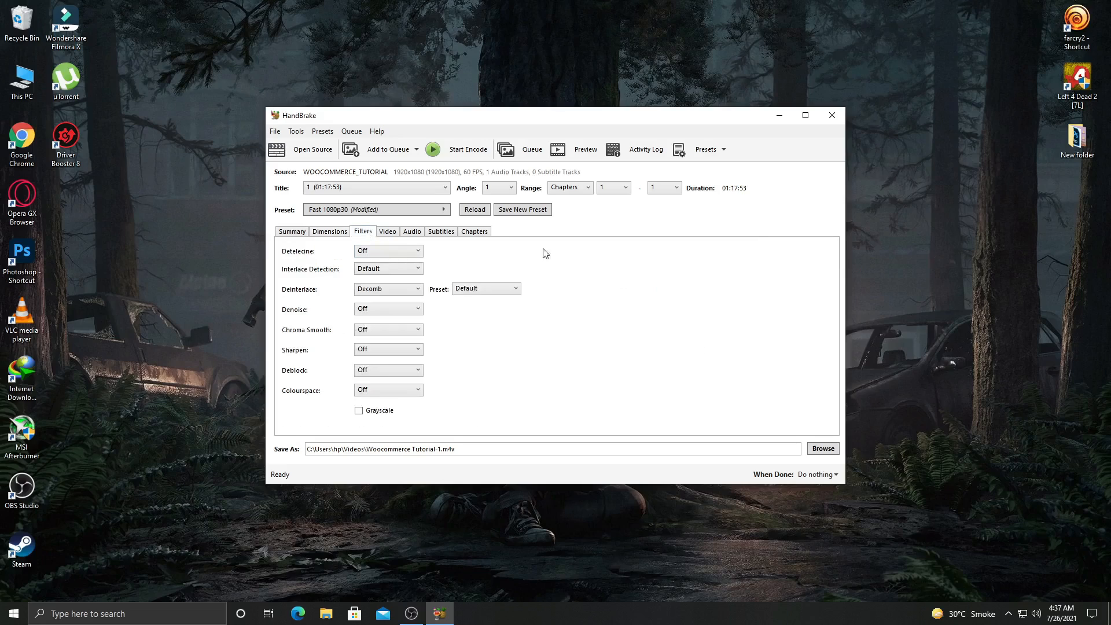
{"action": "left_click", "coordinate": [388, 232]}
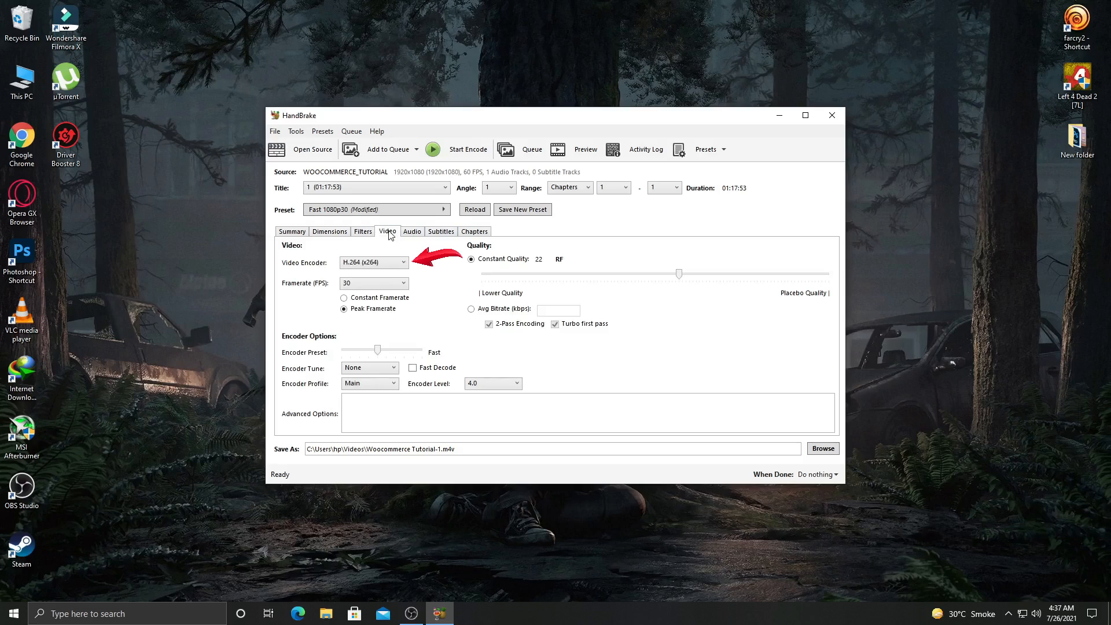
{"action": "left_click", "coordinate": [403, 263]}
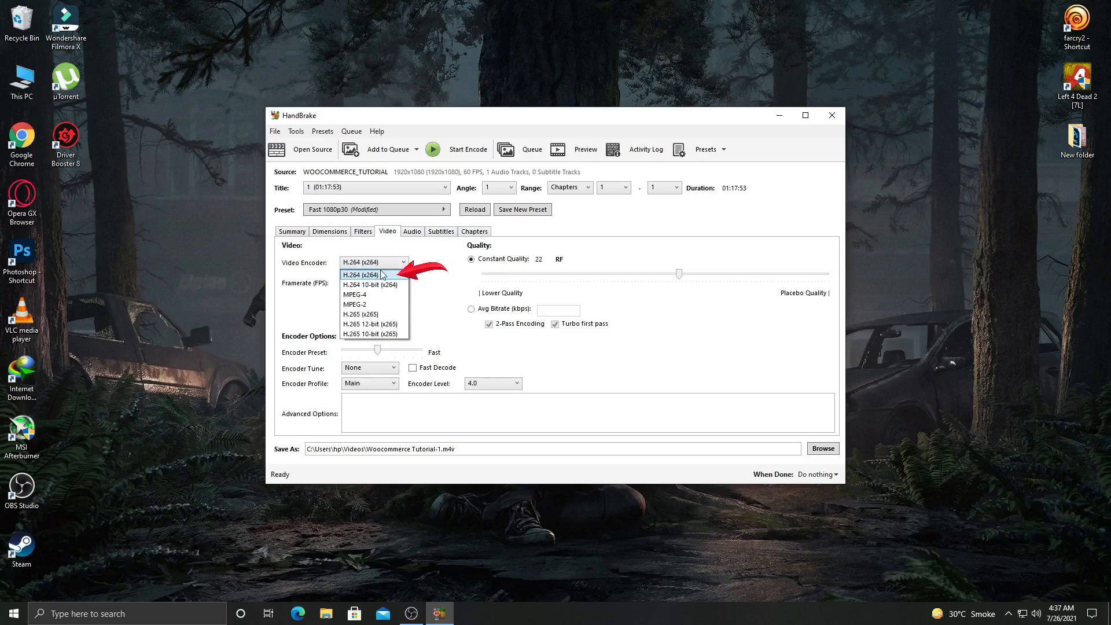
{"action": "left_click", "coordinate": [441, 269]}
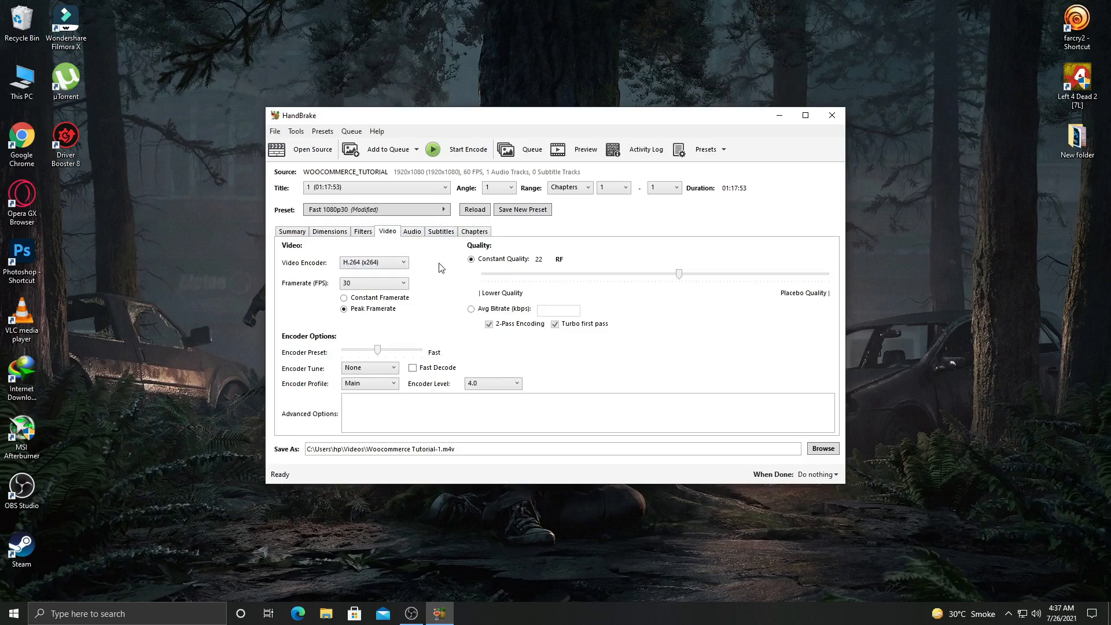
Set the video to a constant framerate of 60 FPS and the constant quality to RF 23
{"action": "left_click", "coordinate": [399, 287]}
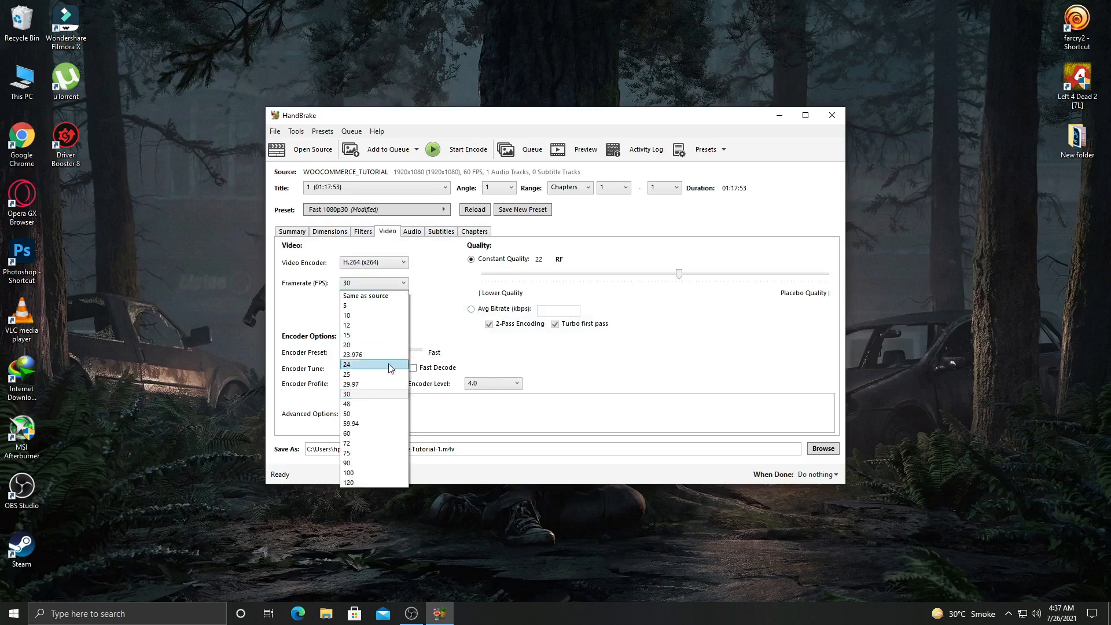
{"action": "left_click", "coordinate": [368, 434]}
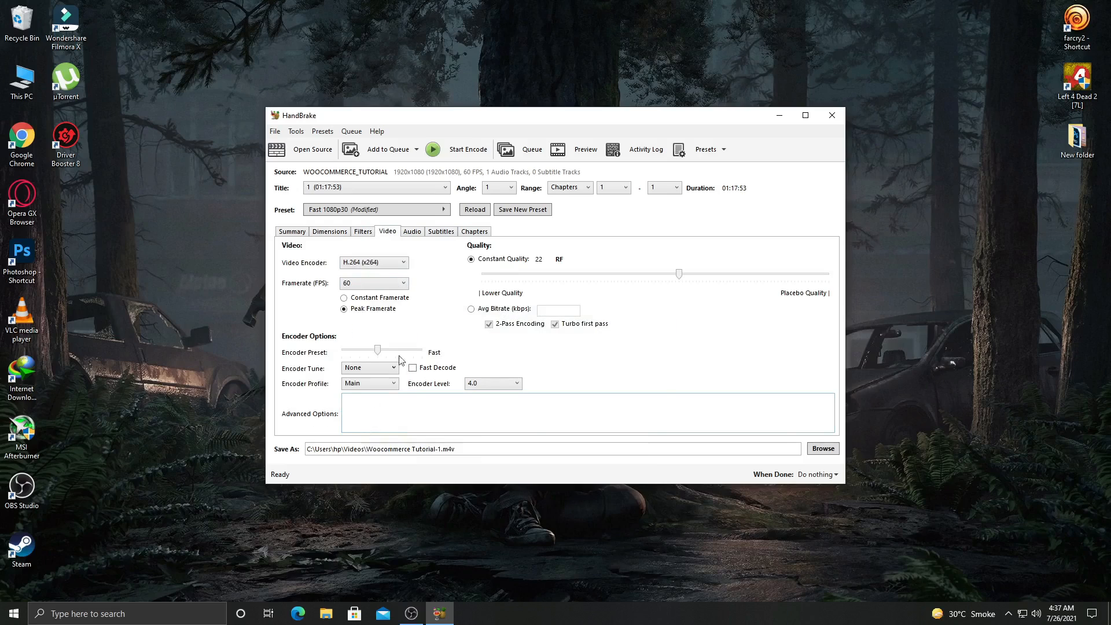
{"action": "left_click", "coordinate": [403, 299]}
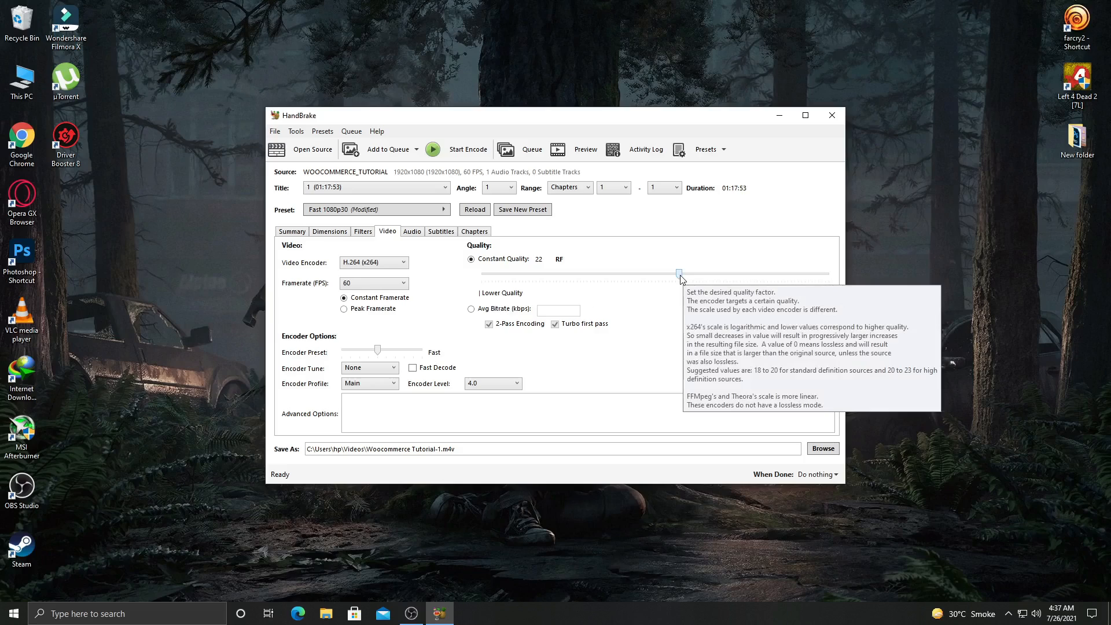
{"action": "left_click", "coordinate": [639, 277]}
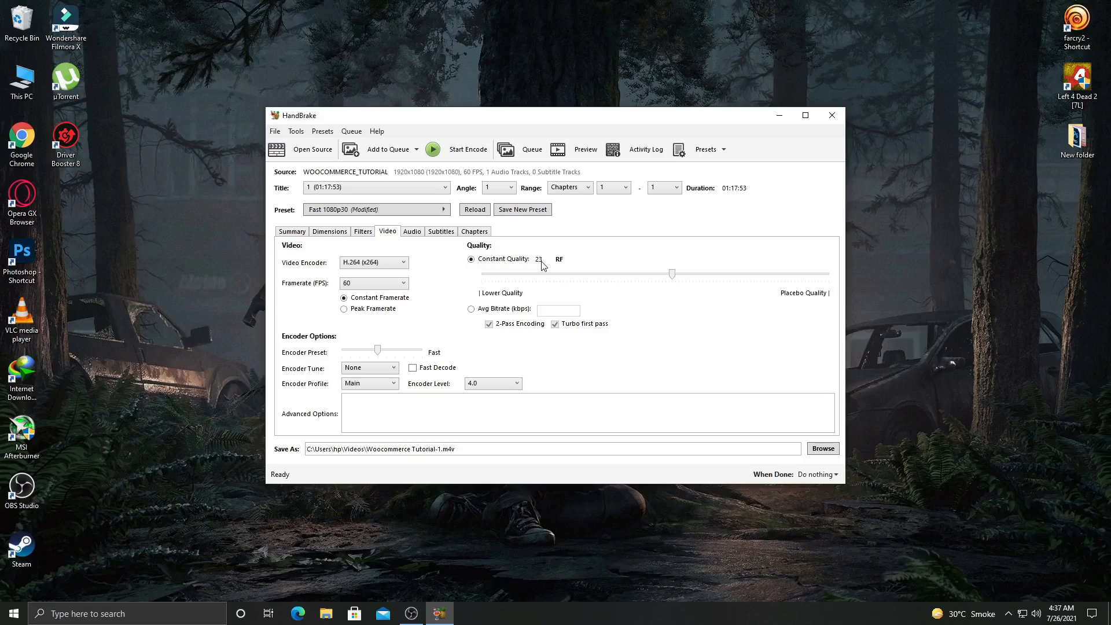
Save the output as Woocommerce Tutorial-1 on the Desktop and start the encode
{"action": "left_click", "coordinate": [821, 449]}
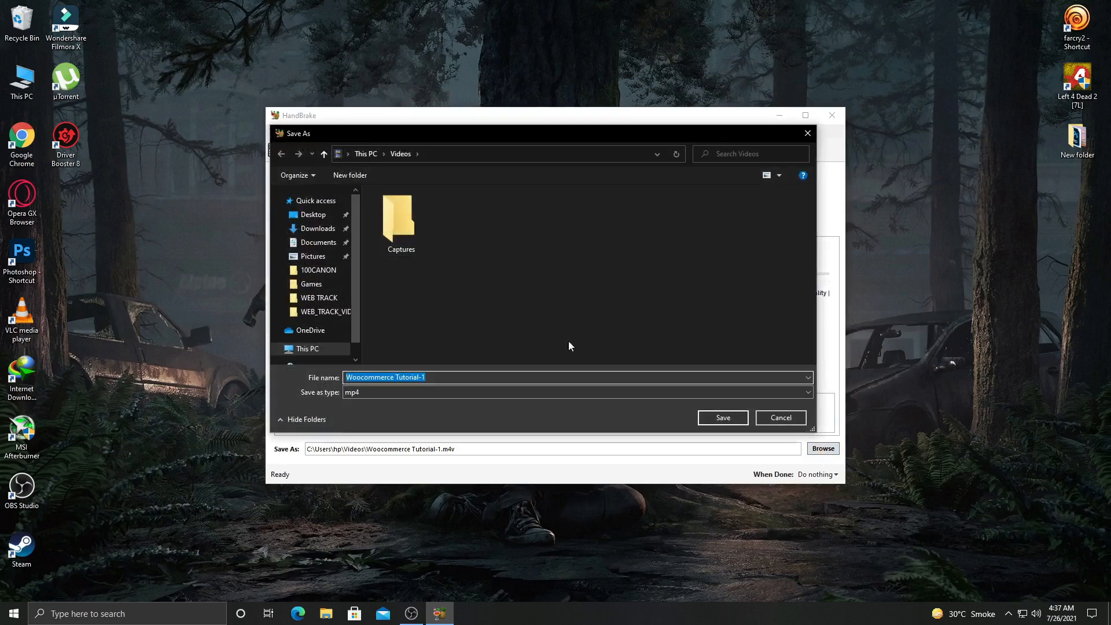
{"action": "left_click", "coordinate": [318, 215]}
{"action": "left_click", "coordinate": [700, 418]}
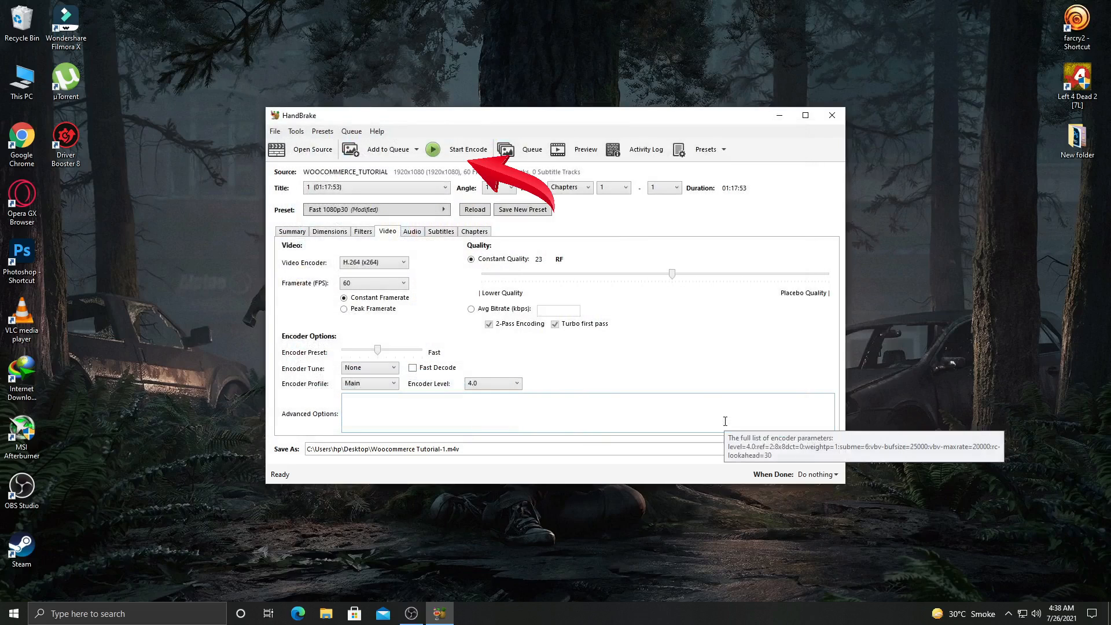
{"action": "left_click", "coordinate": [463, 156]}
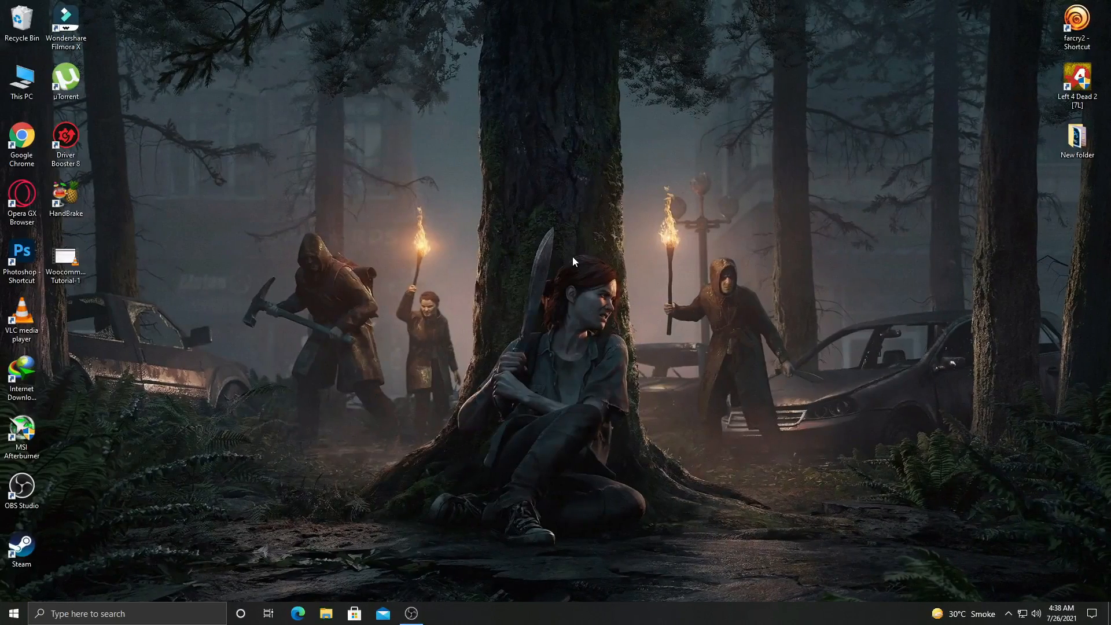
Refresh the desktop, check the file size of Woocommerce Tutorial-1 in its properties, and close them
{"action": "right_click", "coordinate": [571, 256]}
{"action": "left_click", "coordinate": [593, 291]}
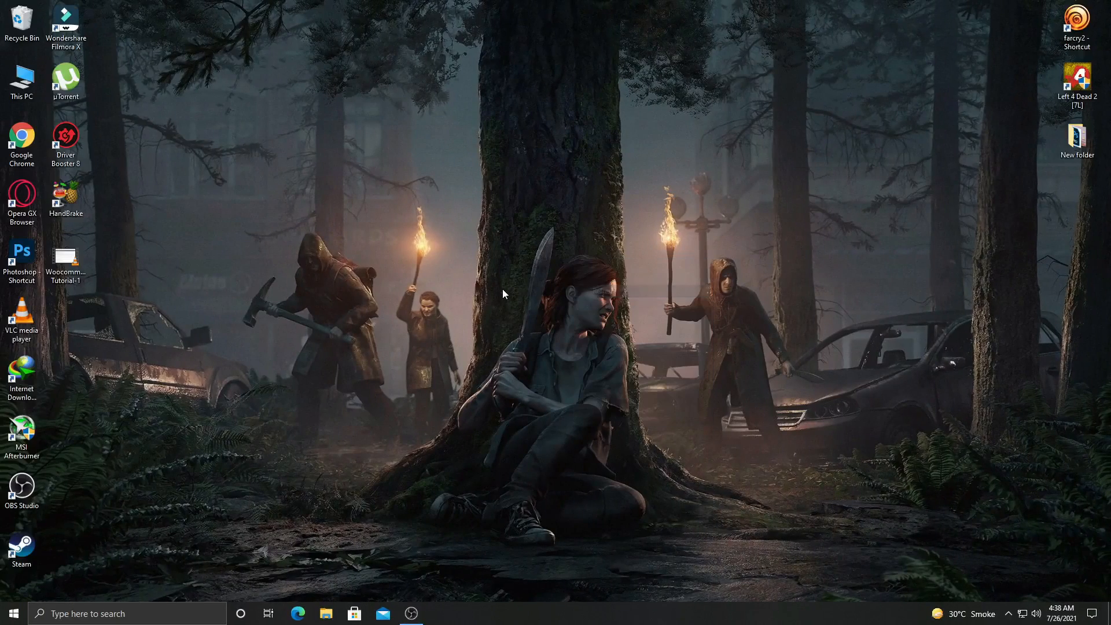
{"action": "left_click", "coordinate": [74, 258]}
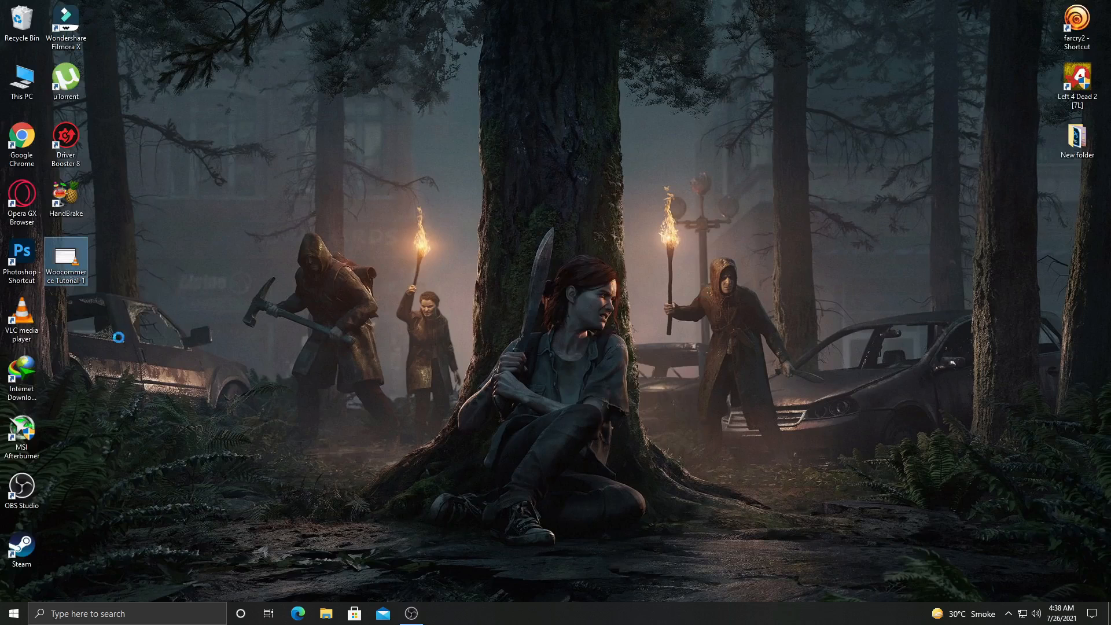
{"action": "key", "text": "shift+F10"}
{"action": "left_click", "coordinate": [131, 548]}
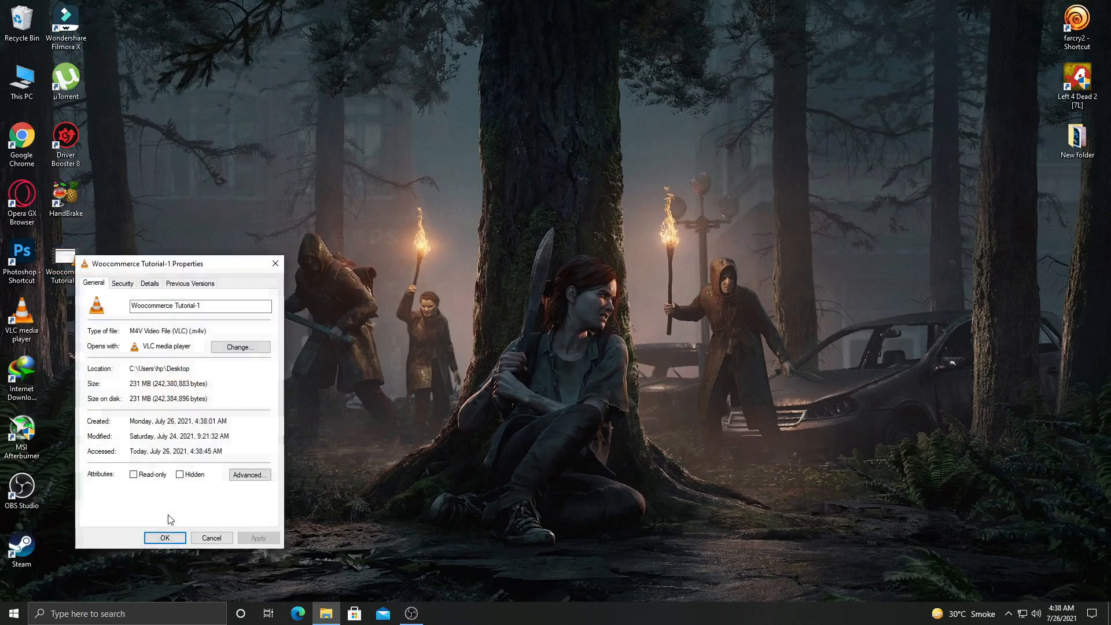
{"action": "left_click_drag", "start_coordinate": [160, 264], "coordinate": [170, 241]}
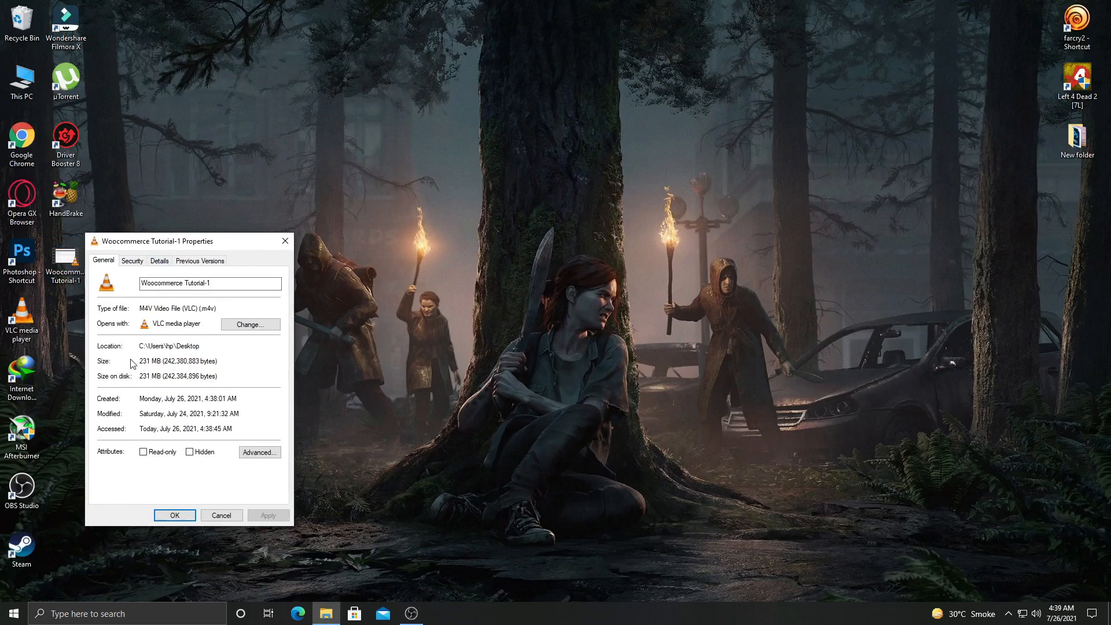
{"action": "left_click", "coordinate": [285, 242]}
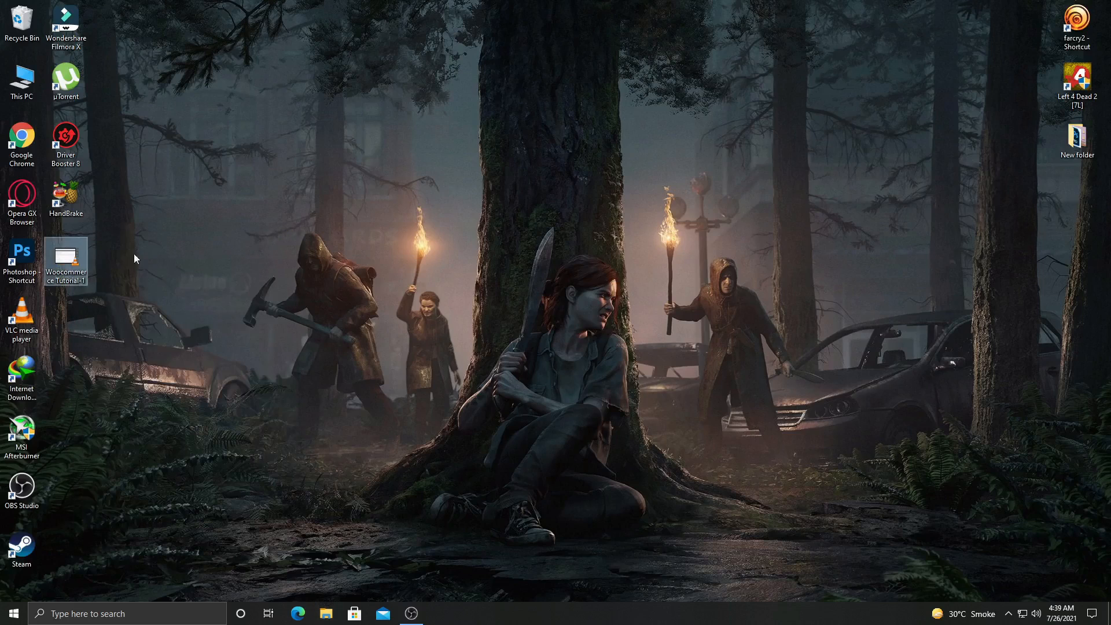
Play Woocommerce Tutorial-1 in VLC media player and skip to about 19:31, 28:07 and 40:59 to check the picture quality
{"action": "double_click", "coordinate": [78, 263]}
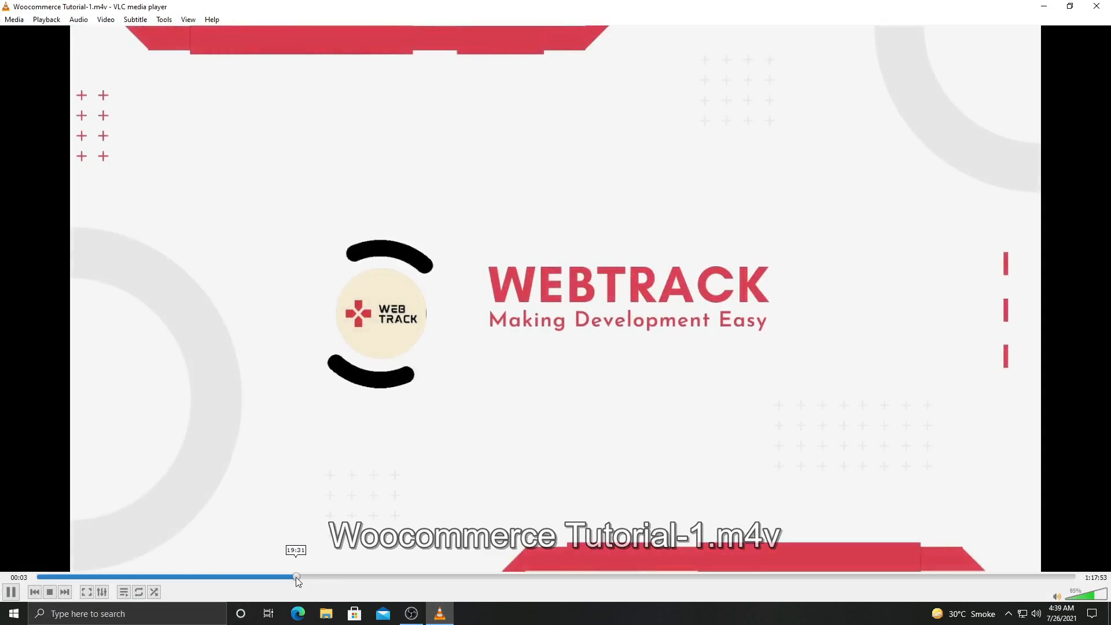
{"action": "left_click", "coordinate": [296, 578]}
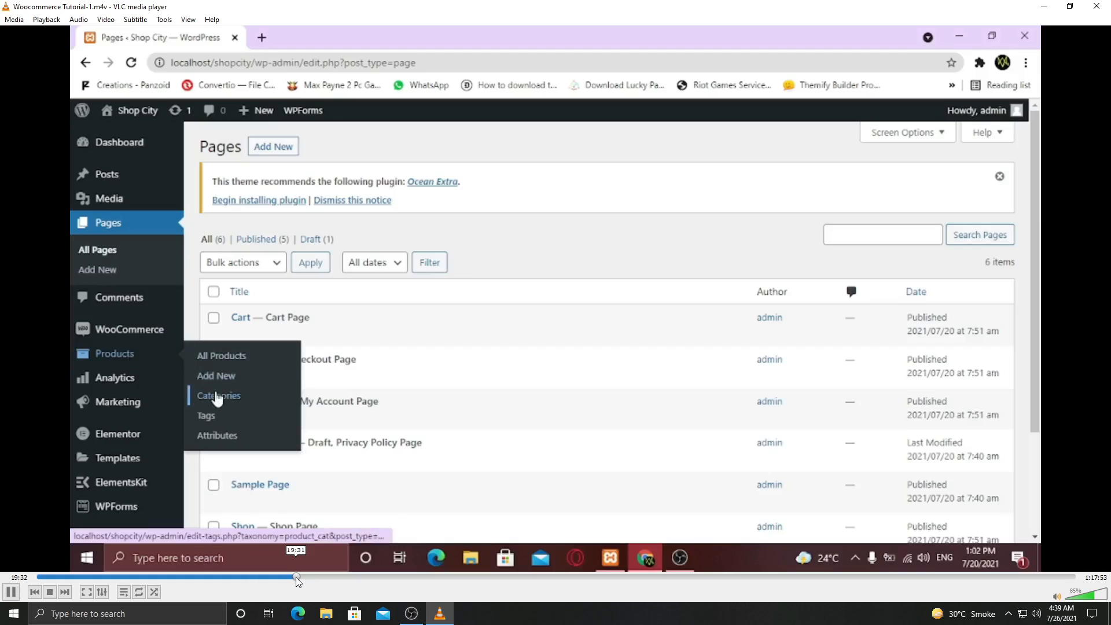
{"action": "left_click", "coordinate": [411, 578]}
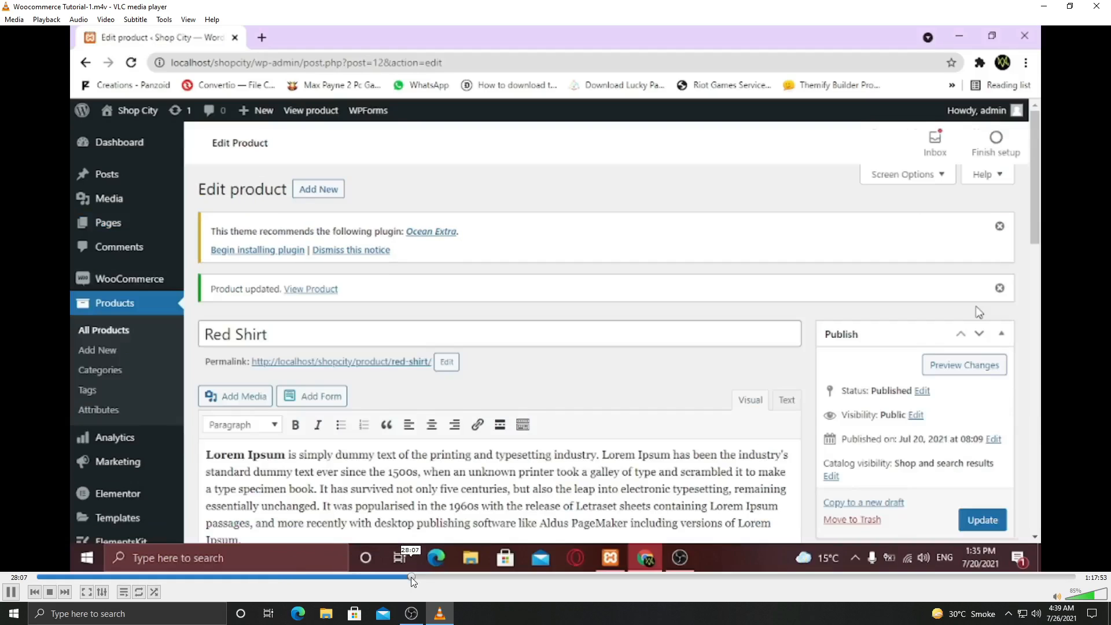
{"action": "left_click", "coordinate": [585, 577]}
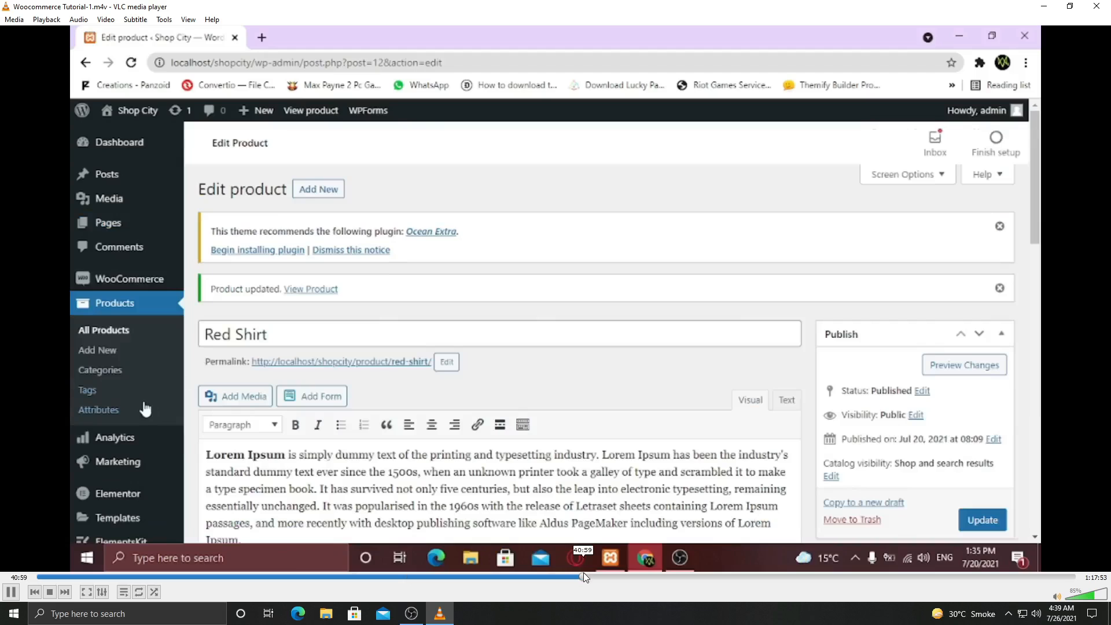